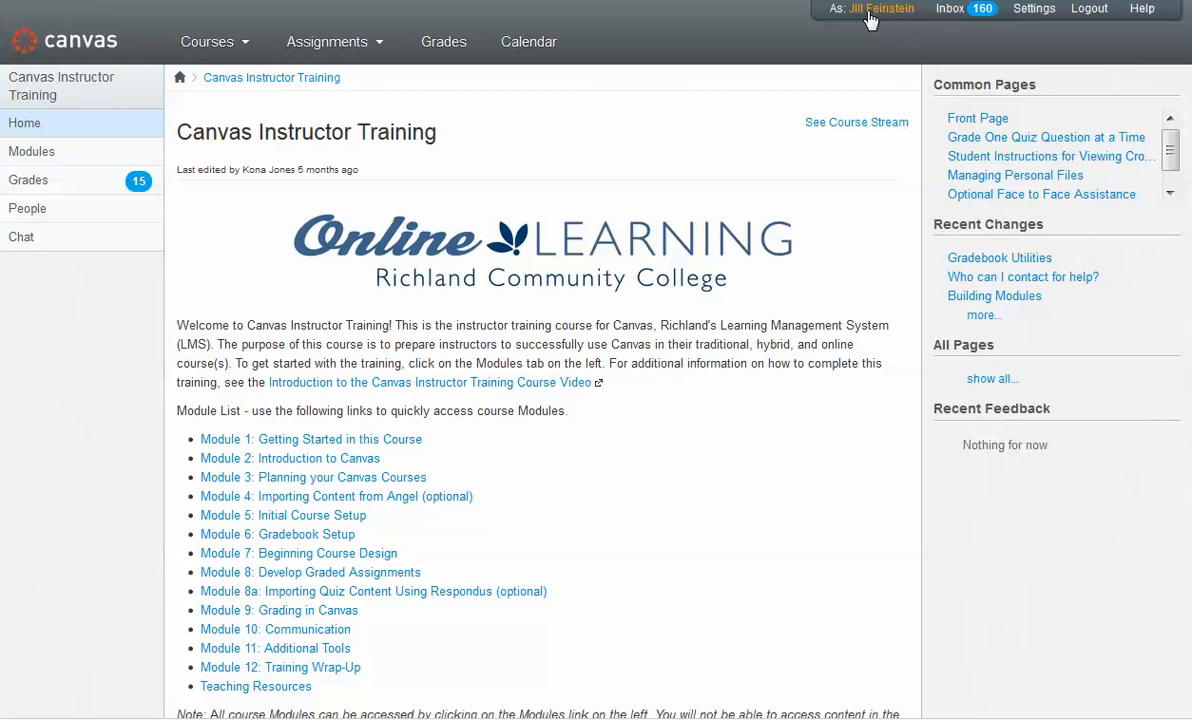
# Step: Browse the full list of enrolled courses and reopen the Canvas Instructor Training course
pyautogui.moveTo(214, 59)
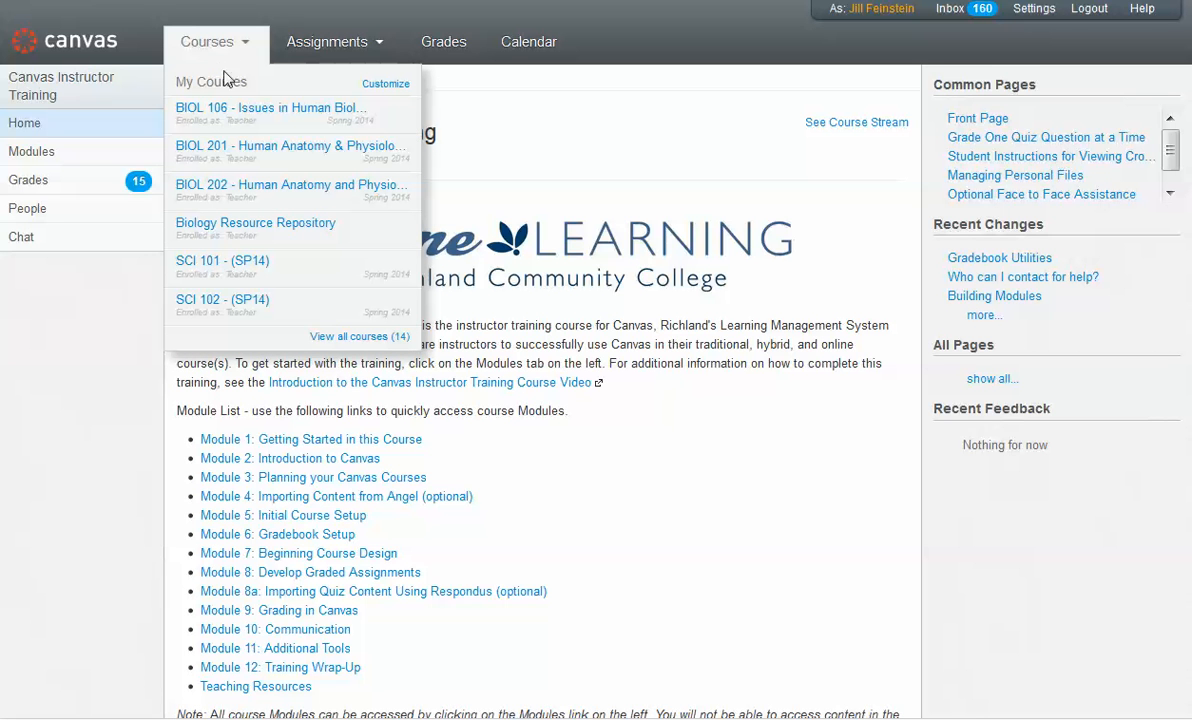
pyautogui.click(359, 337)
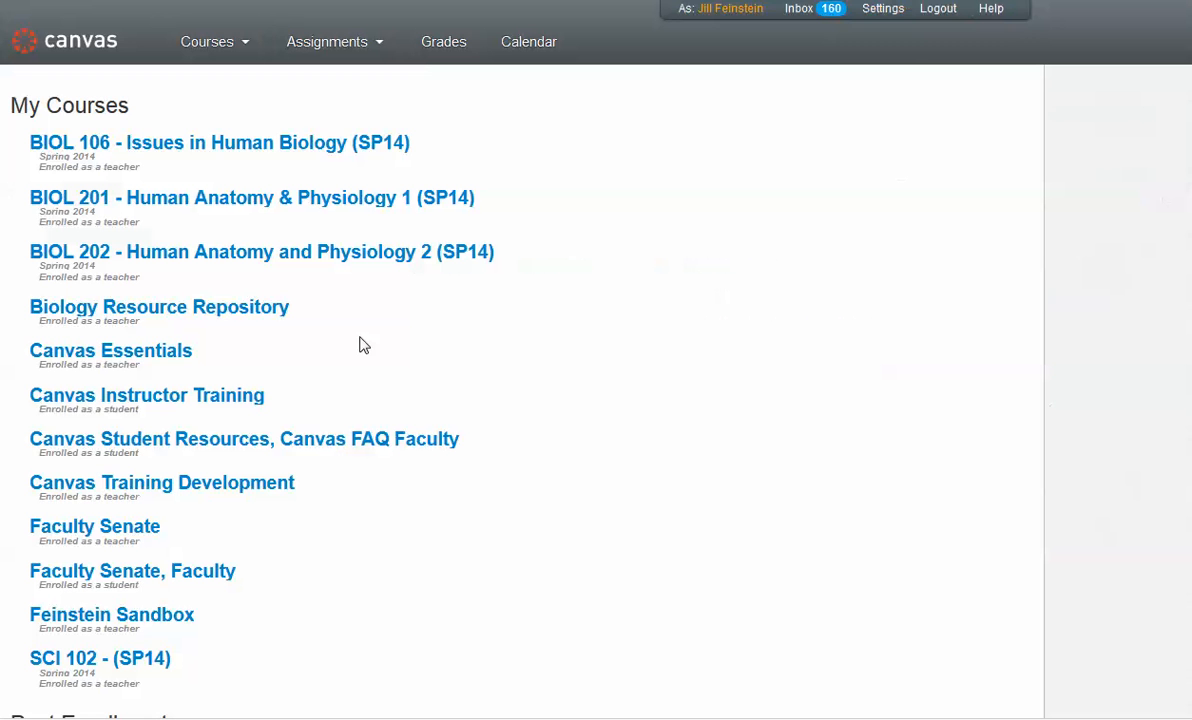
pyautogui.scroll(-10, 644, 364)
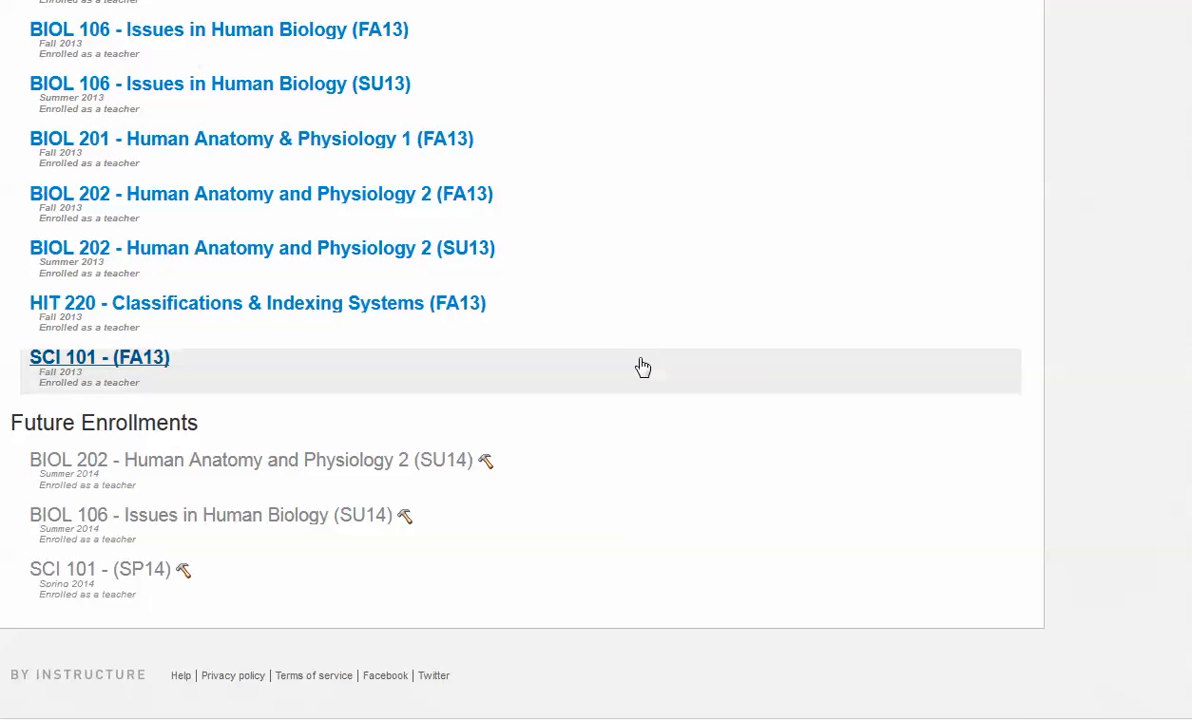
pyautogui.scroll(10, 679, 395)
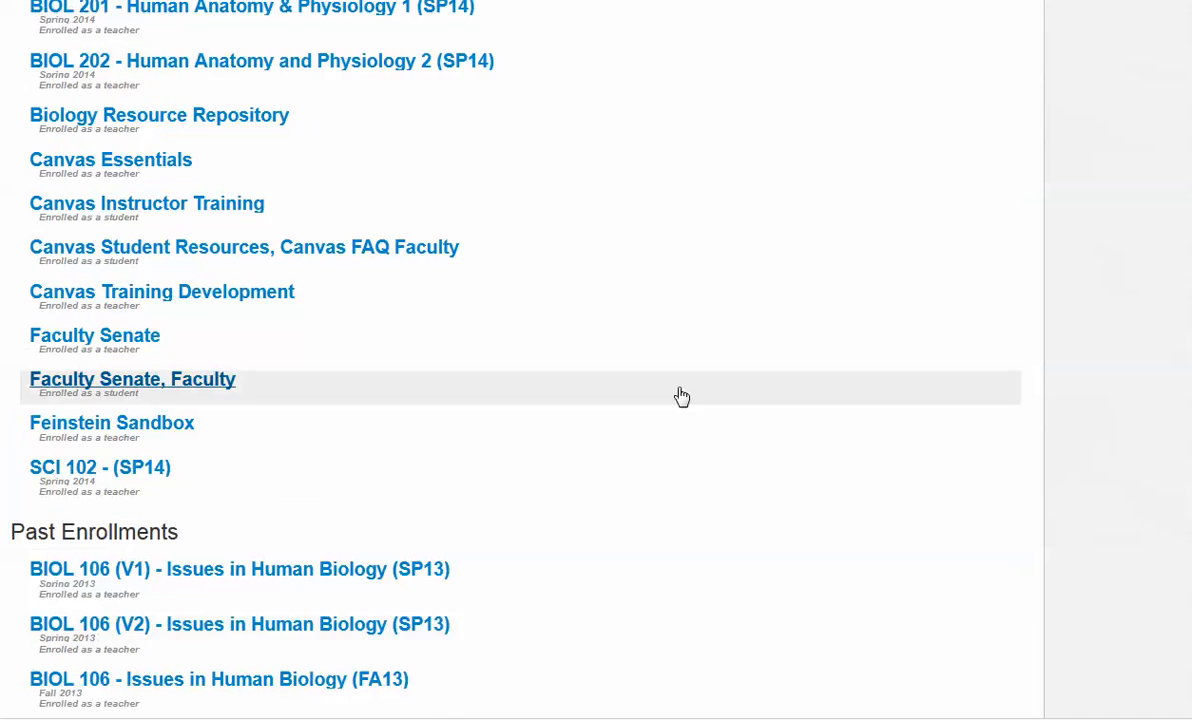
pyautogui.click(222, 50)
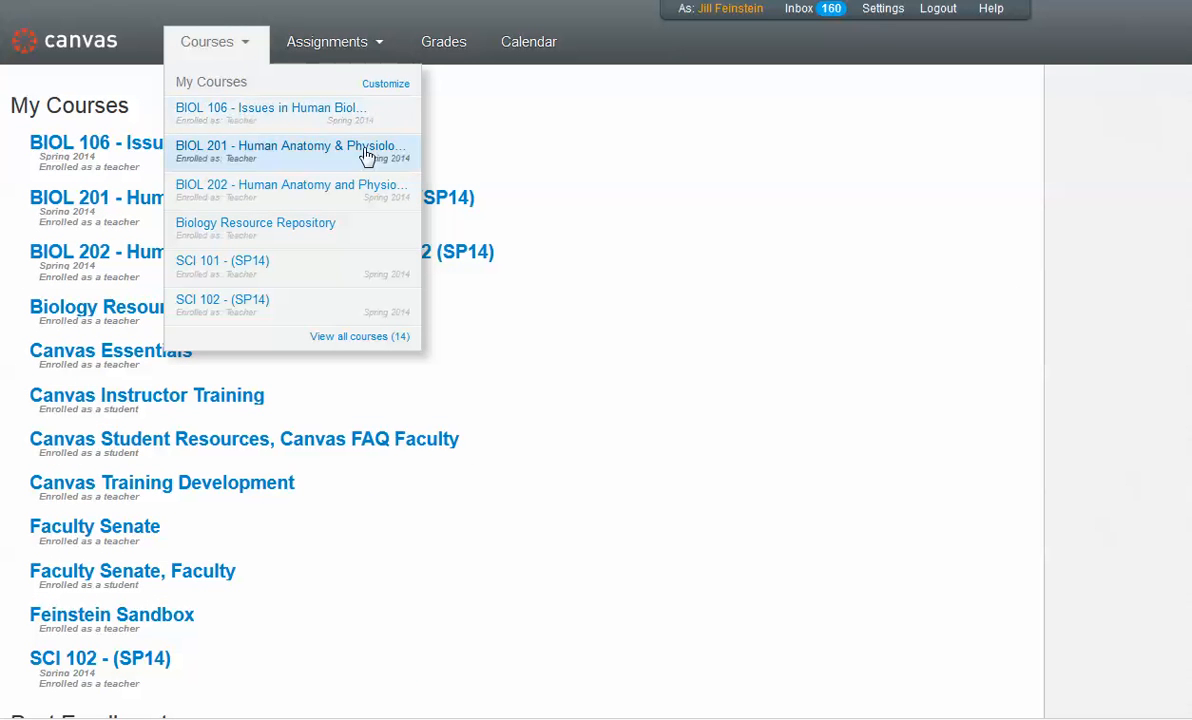
pyautogui.click(806, 262)
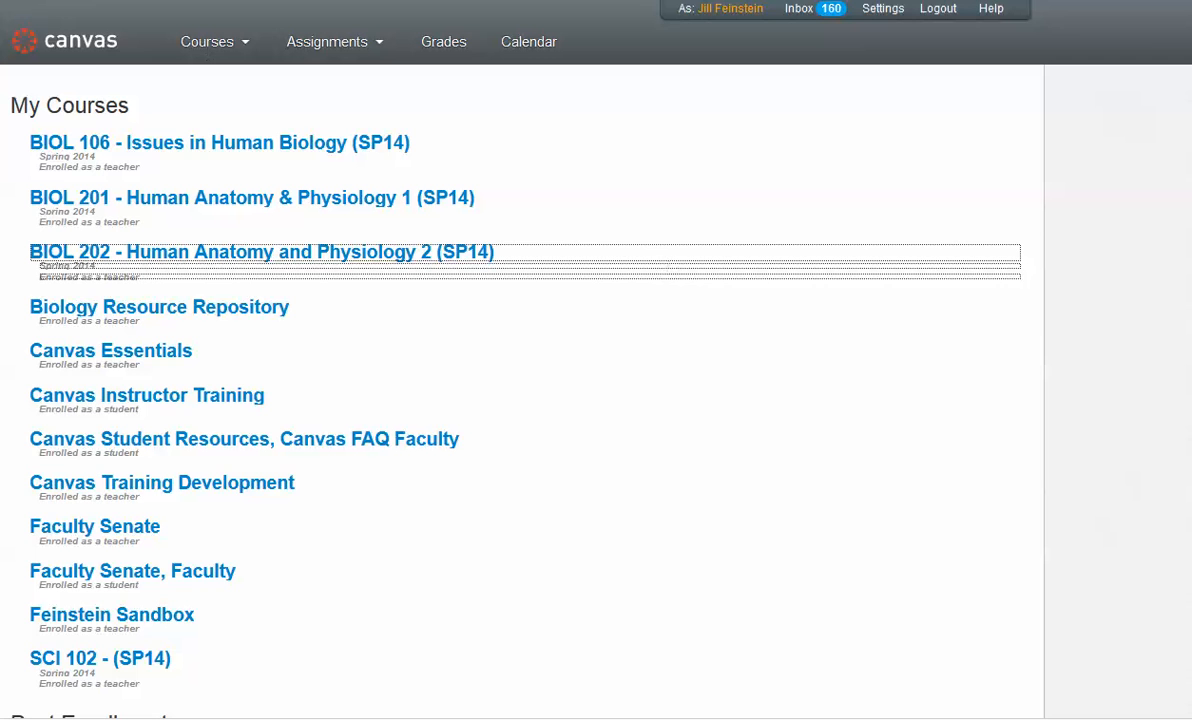
pyautogui.click(605, 398)
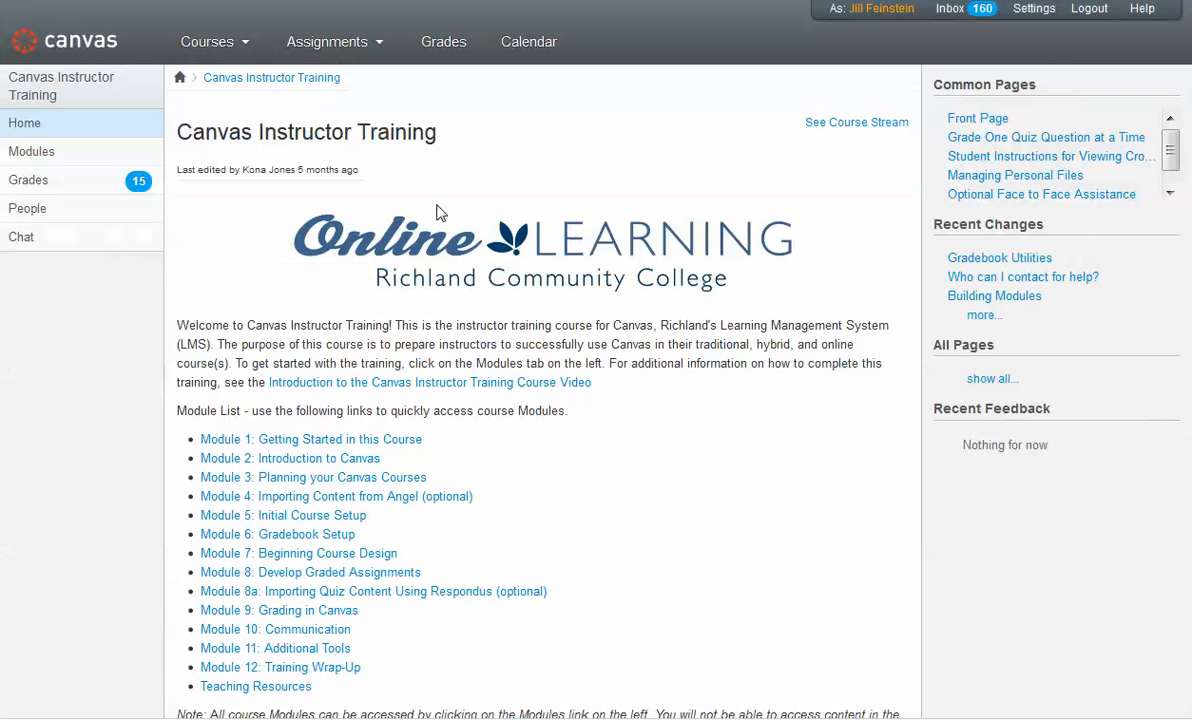
# Step: Open the future-enrollment course BIOL 106 - Issues in Human Biology (SU14) from the full course list
pyautogui.moveTo(208, 58)
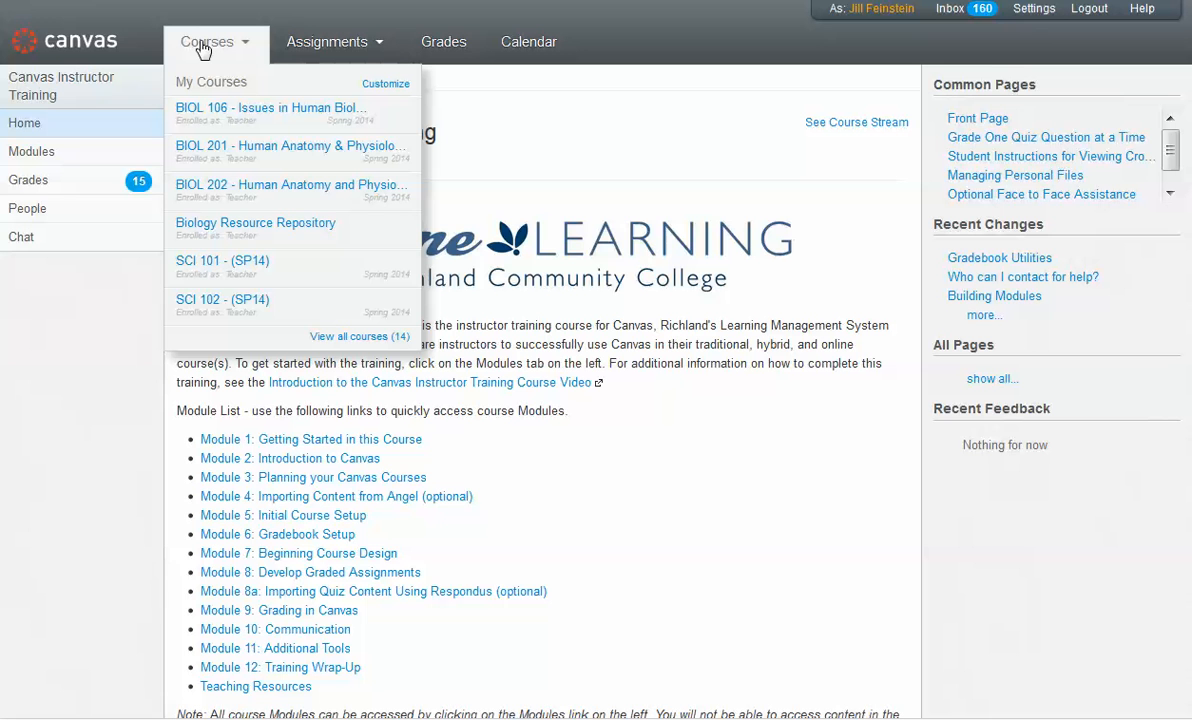
pyautogui.click(366, 338)
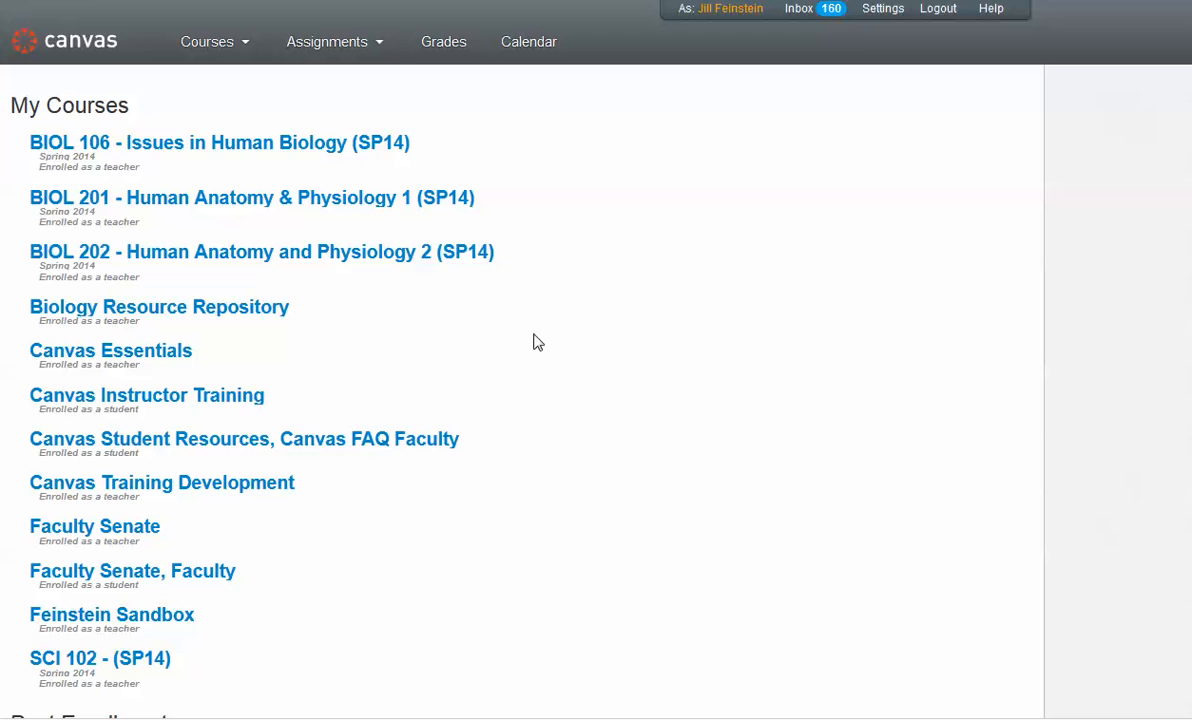
pyautogui.scroll(-5, 448, 529)
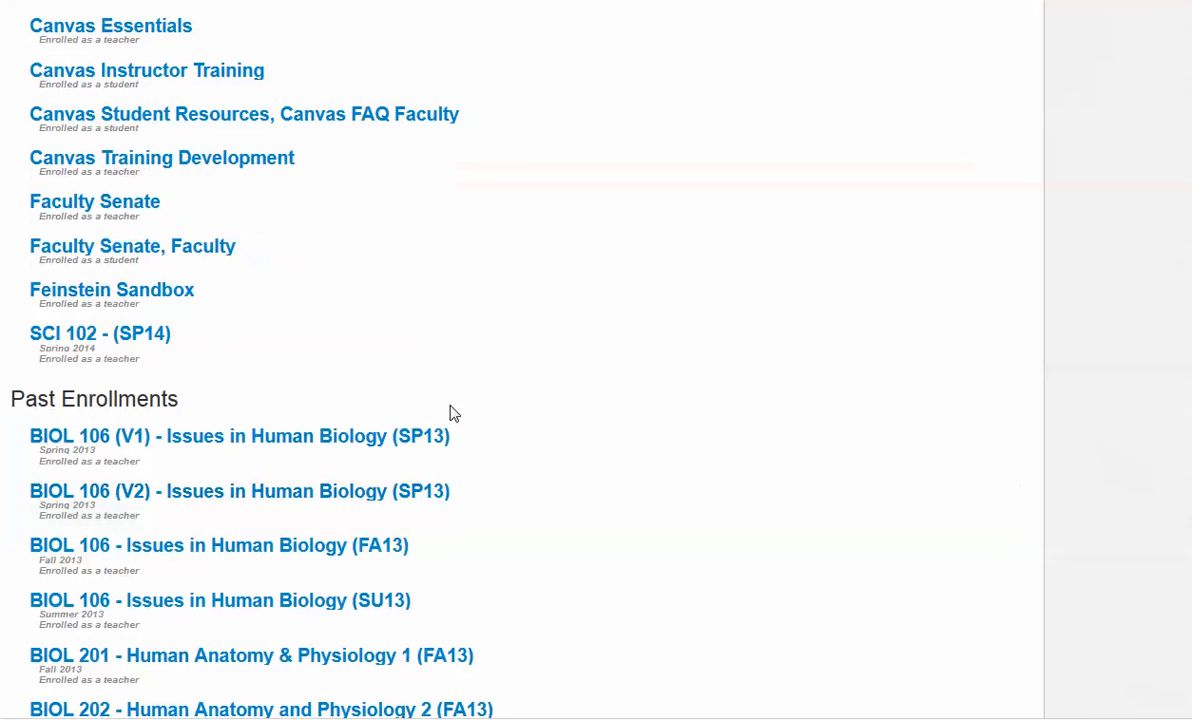
pyautogui.scroll(-4, 559, 410)
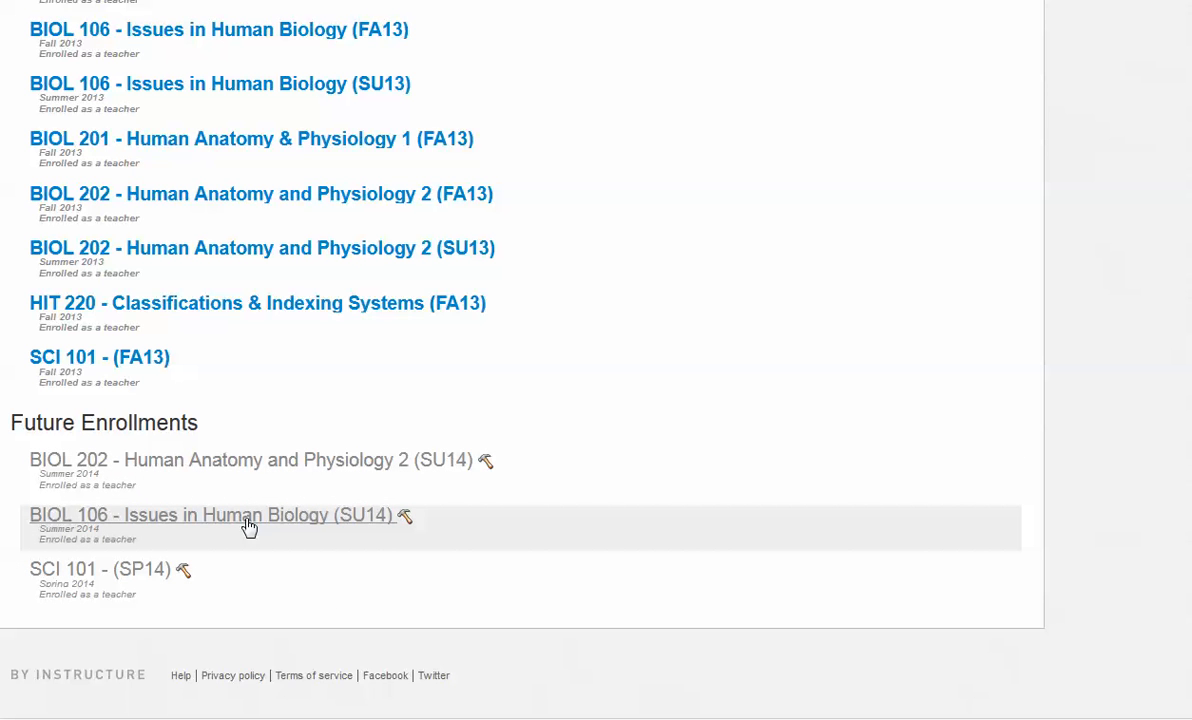
pyautogui.click(249, 527)
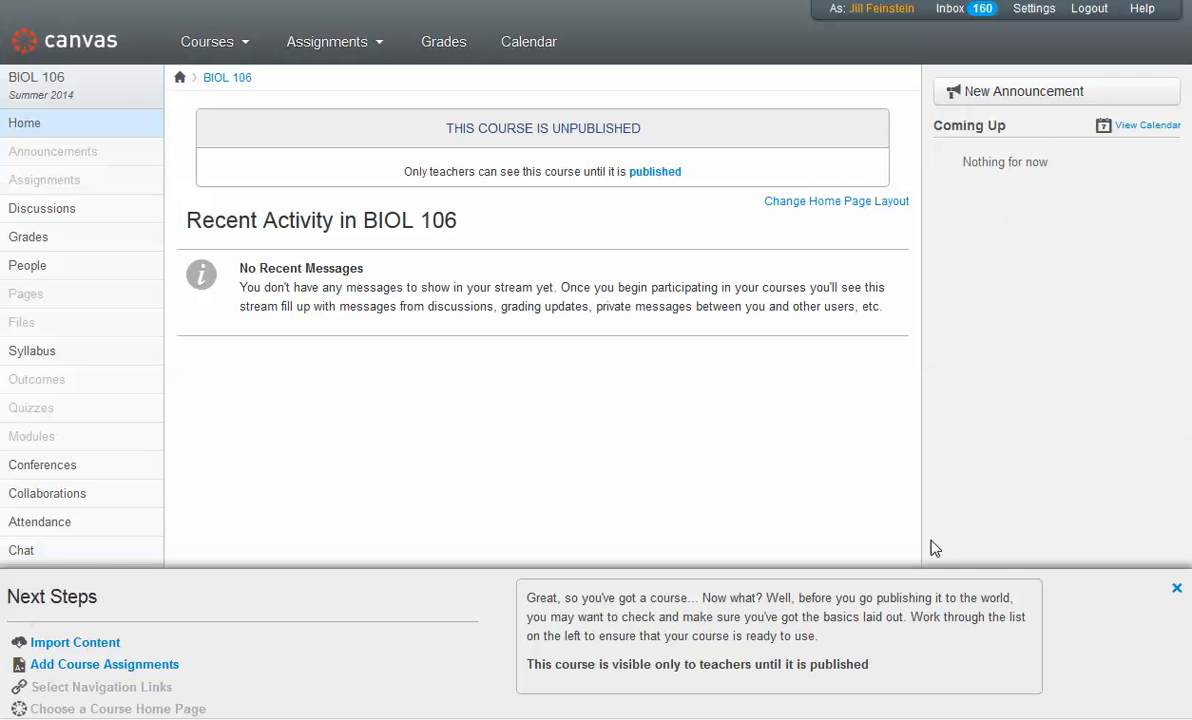
# Step: Dismiss the Next Steps panel, open the course settings, and start importing content into this course
pyautogui.click(1177, 591)
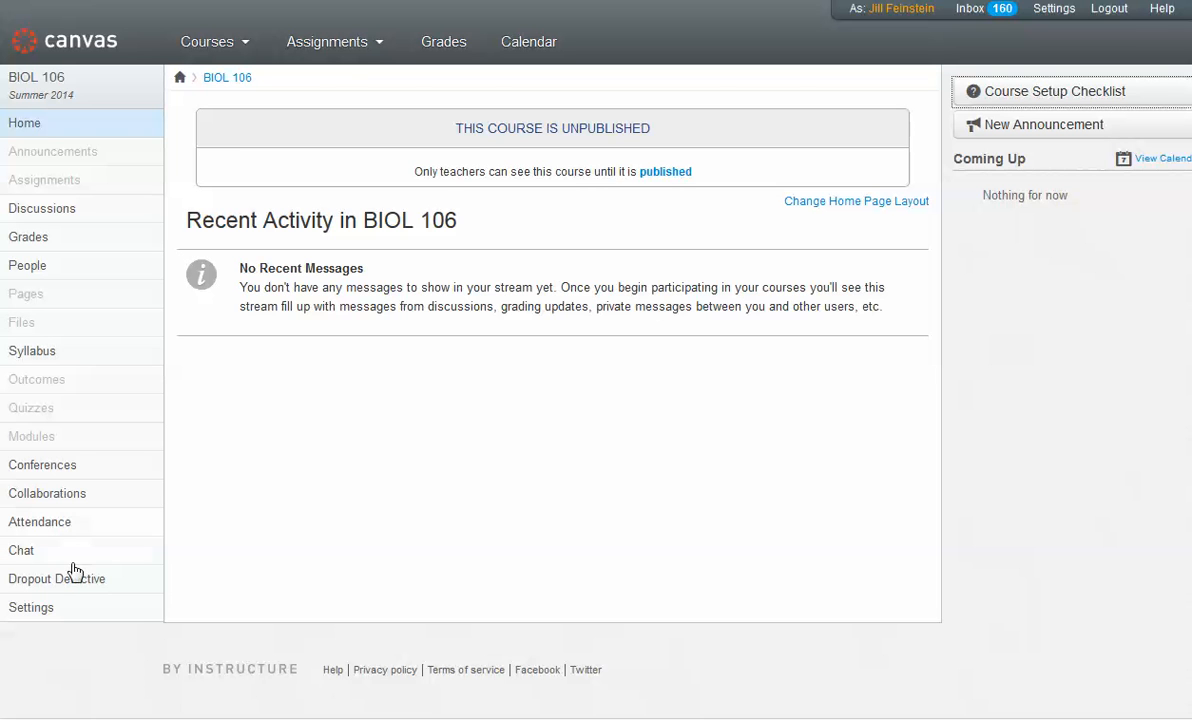
pyautogui.click(31, 609)
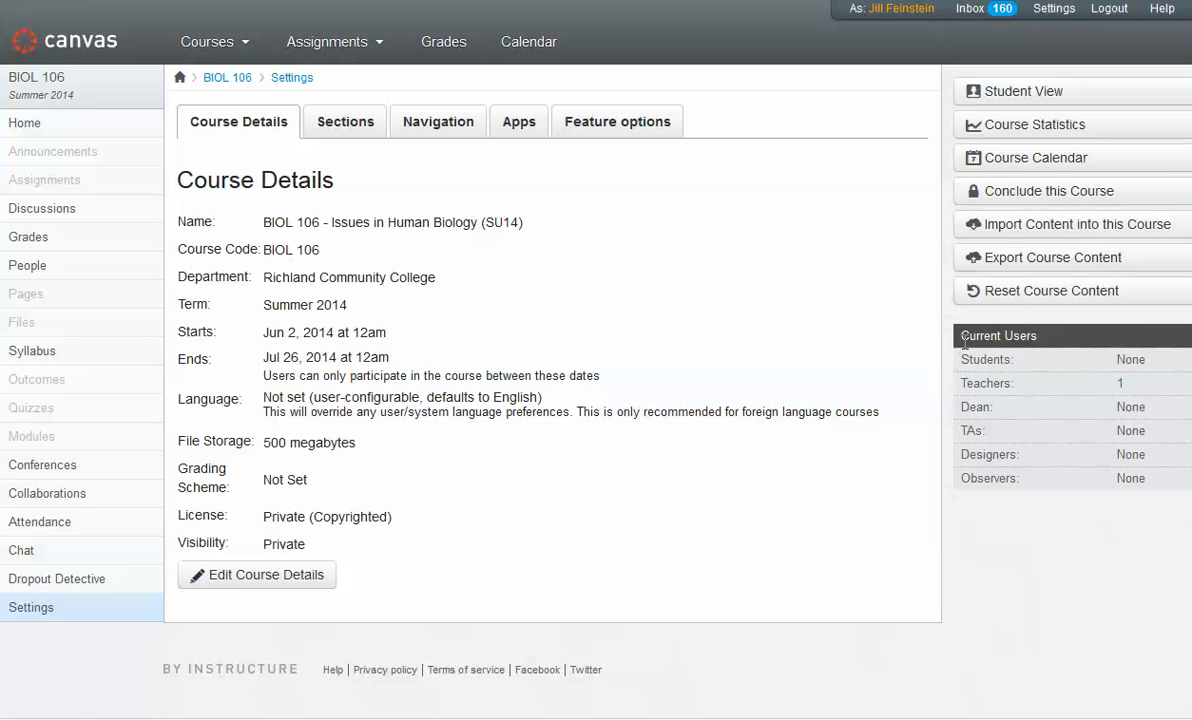
pyautogui.click(1043, 228)
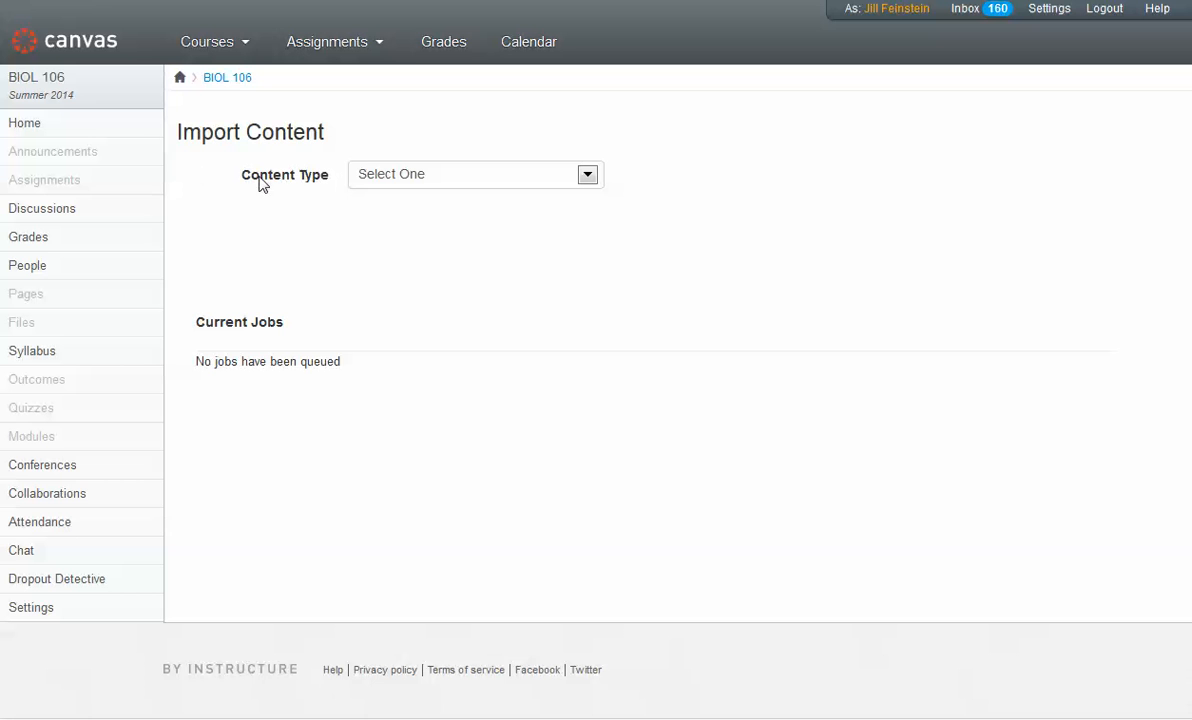
# Step: Set the import content type to Copy a Canvas Course with BIOL 106 - Issues in Human Biology (SU13) as the source
pyautogui.click(588, 176)
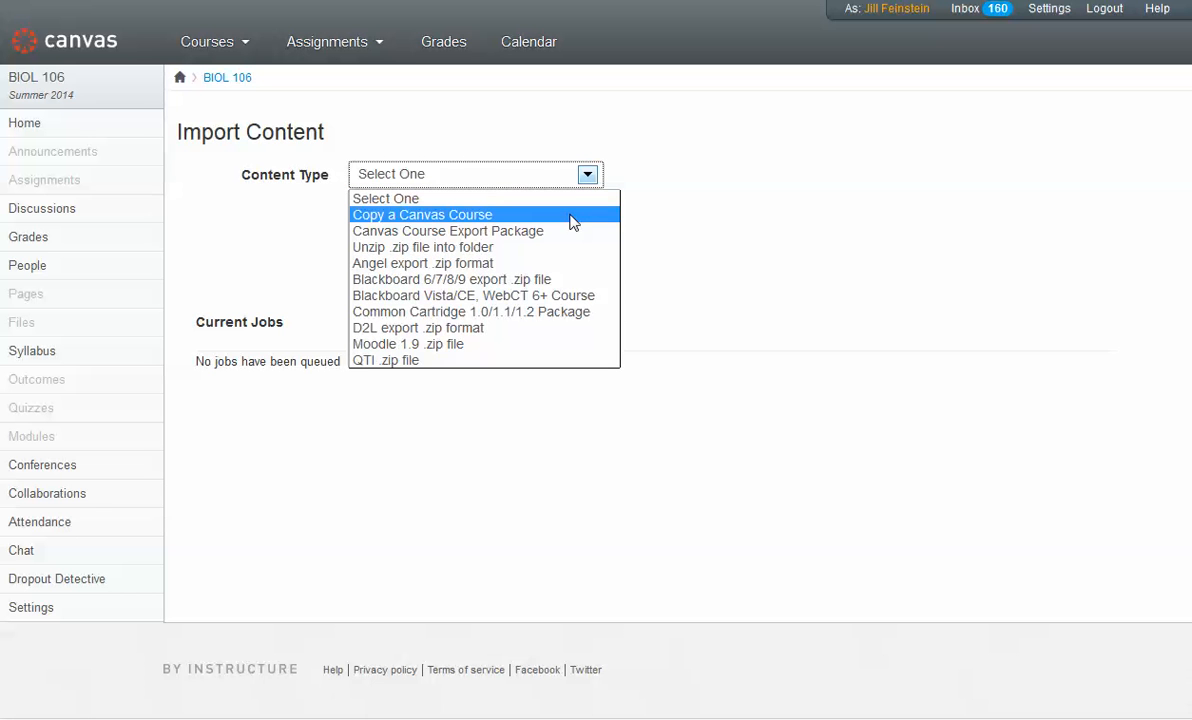
pyautogui.click(573, 216)
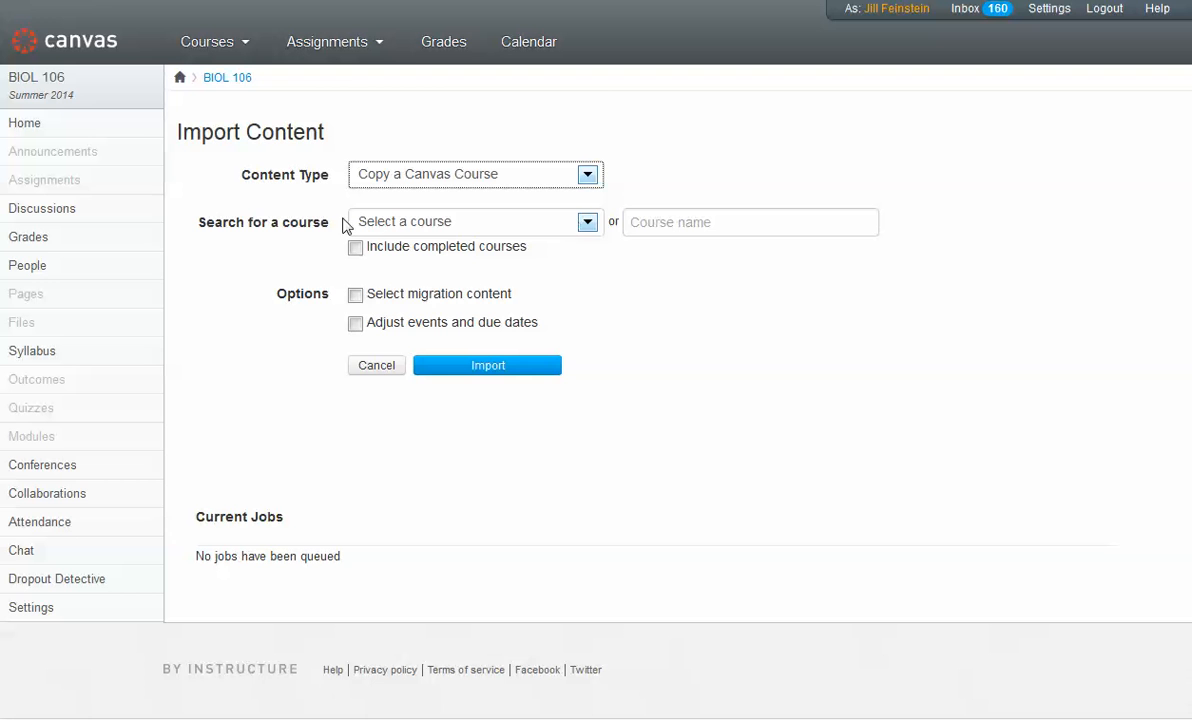
pyautogui.click(587, 223)
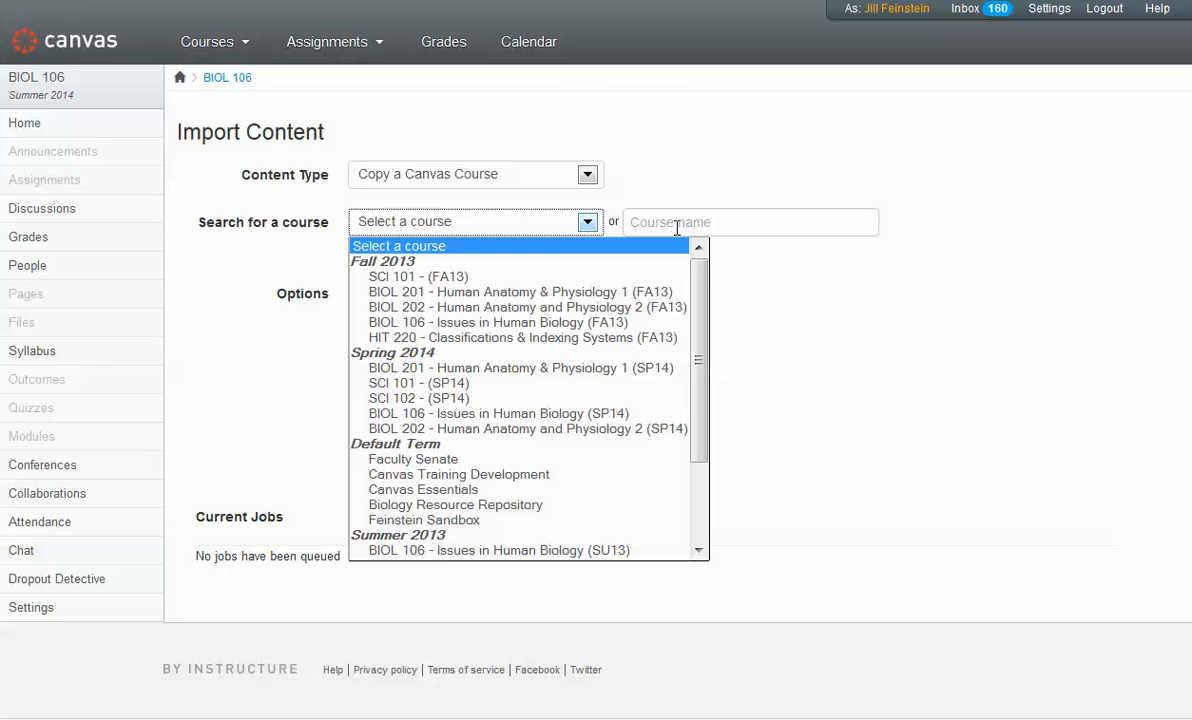
pyautogui.click(527, 550)
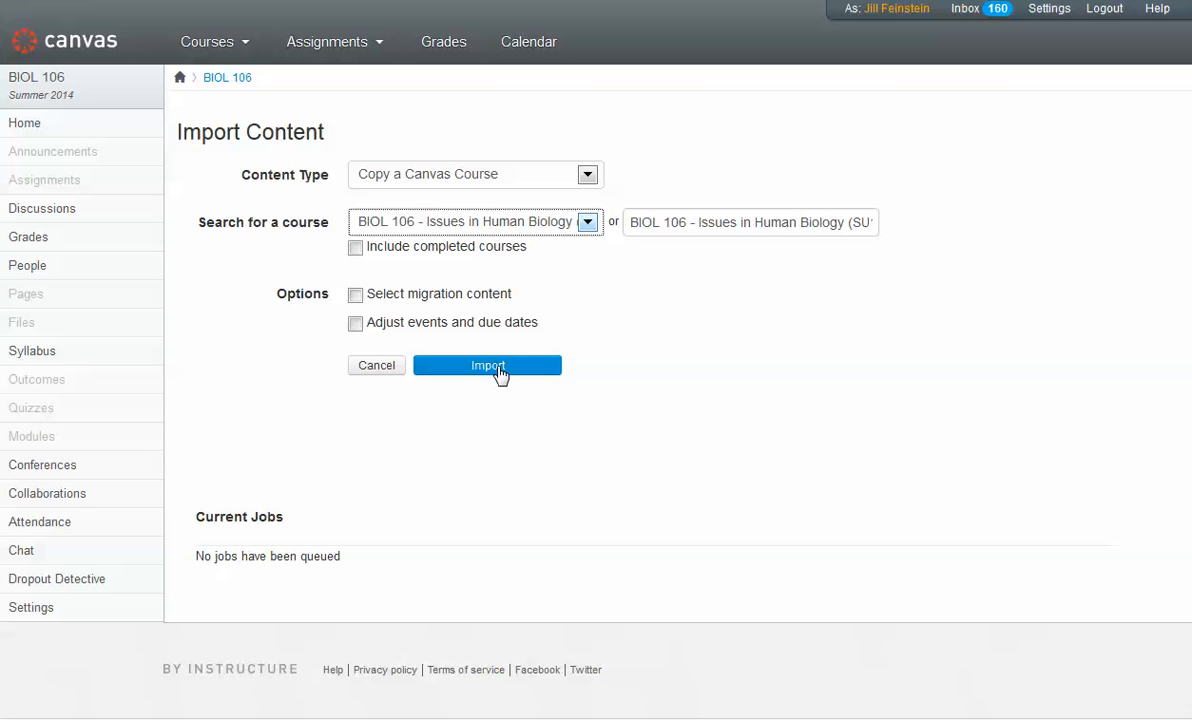
# Step: Enable the Select migration content option and start the import
pyautogui.click(355, 296)
pyautogui.moveTo(524, 306); pyautogui.dragTo(371, 308)
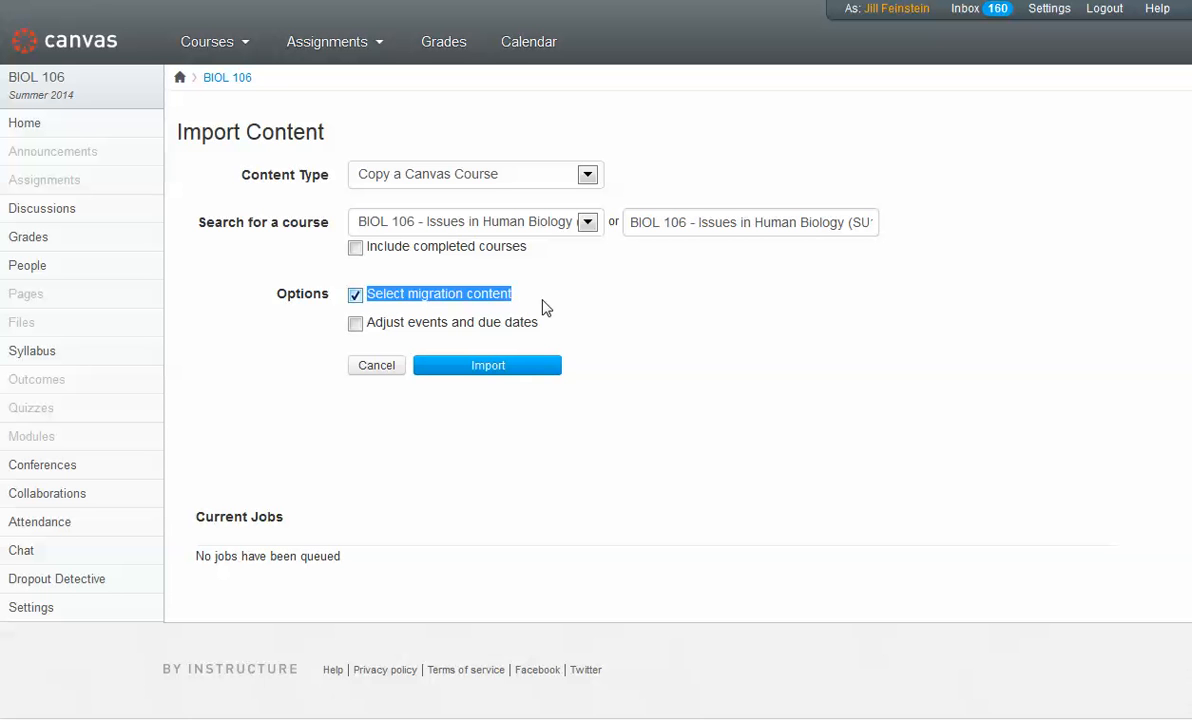
pyautogui.click(543, 301)
pyautogui.click(355, 295)
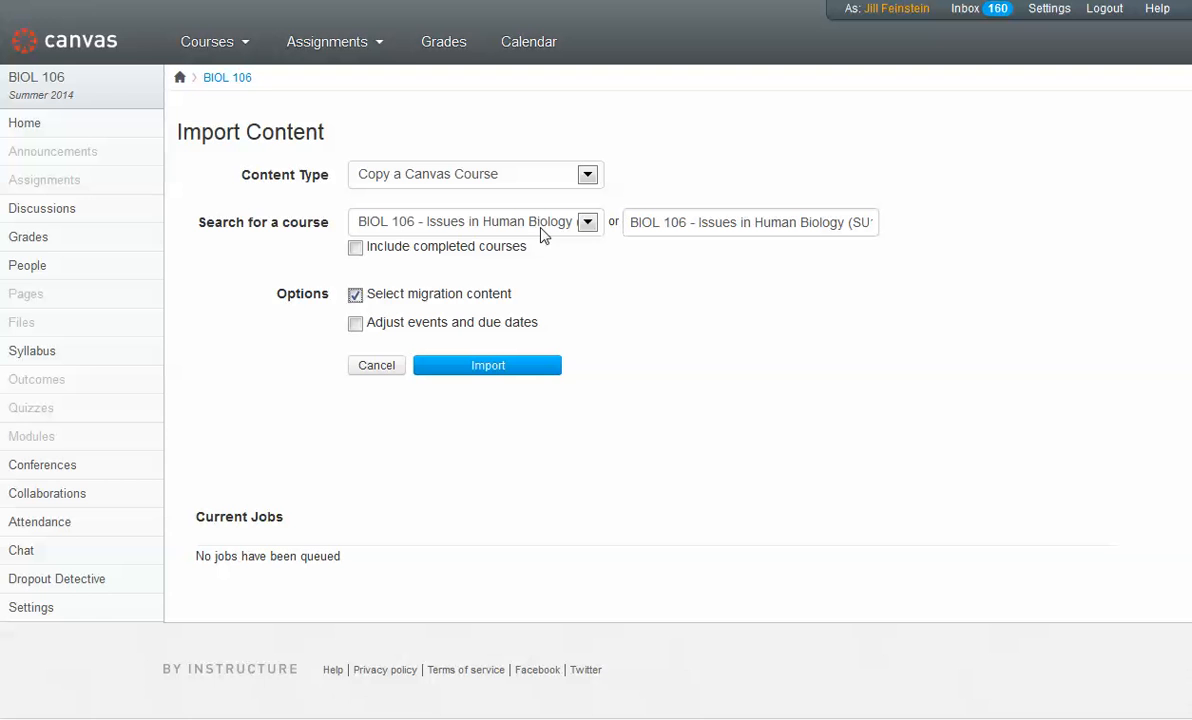
pyautogui.click(487, 366)
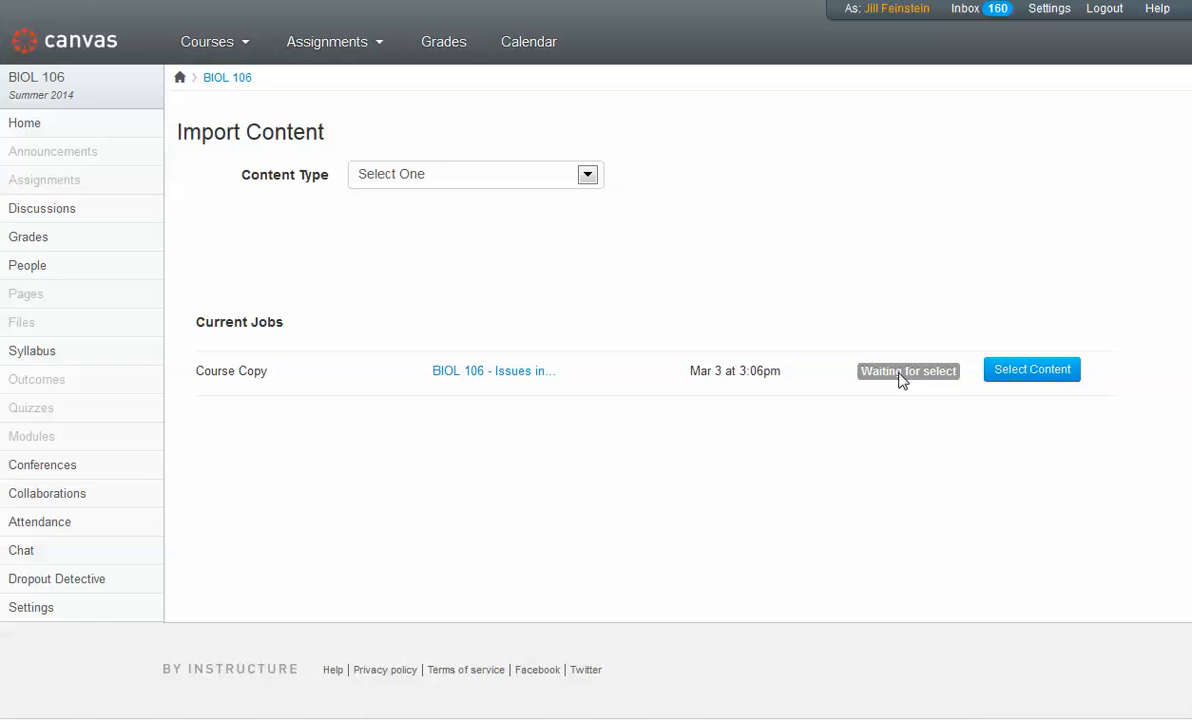
# Step: Open content selection for the course copy and check Unit 1 Exam under Assignments > Exams
pyautogui.click(1034, 371)
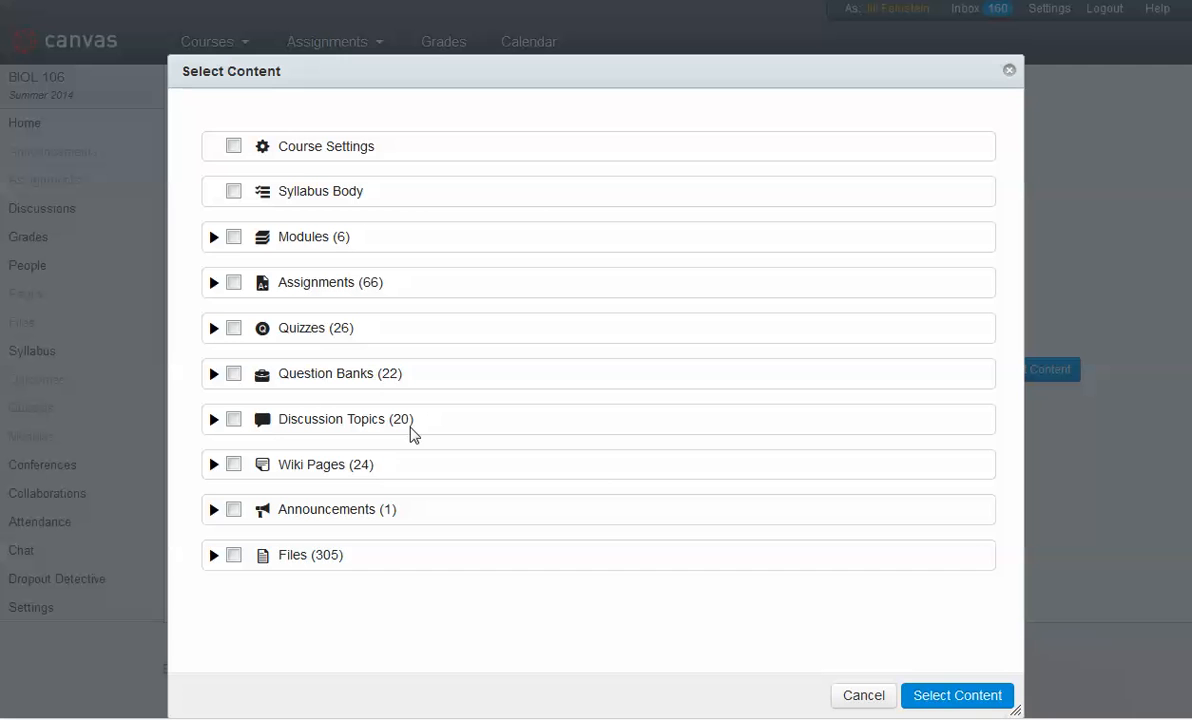
pyautogui.moveTo(545, 86); pyautogui.dragTo(545, 55)
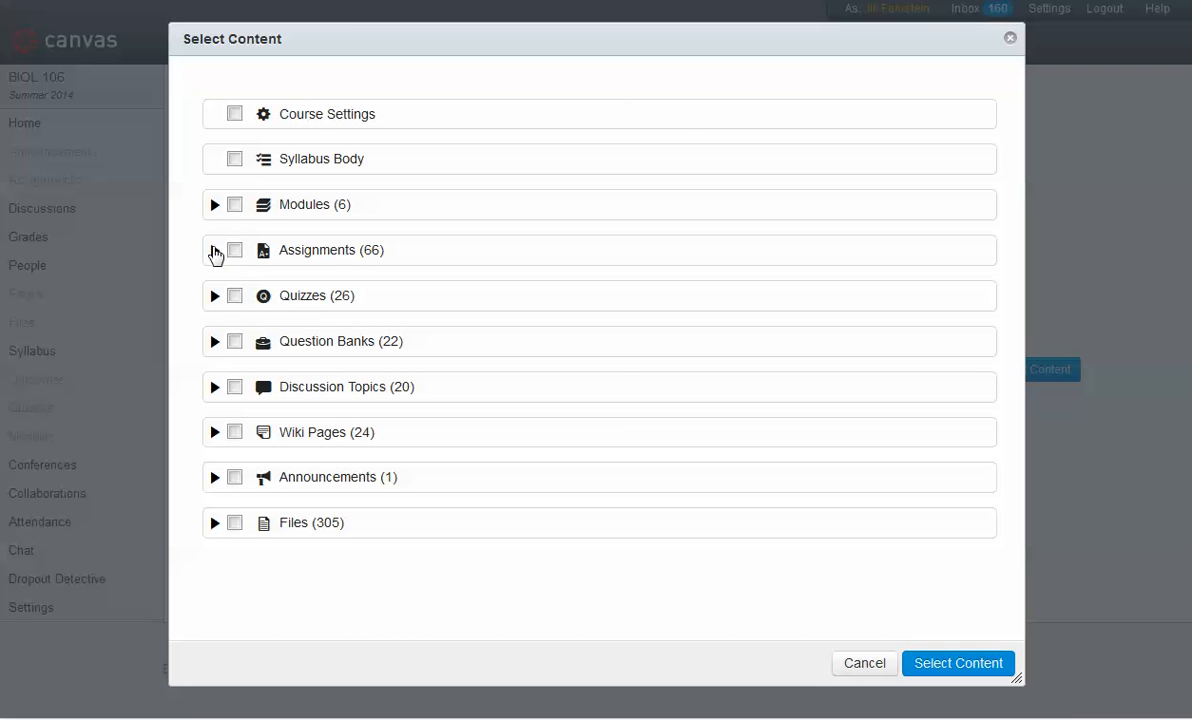
pyautogui.click(214, 251)
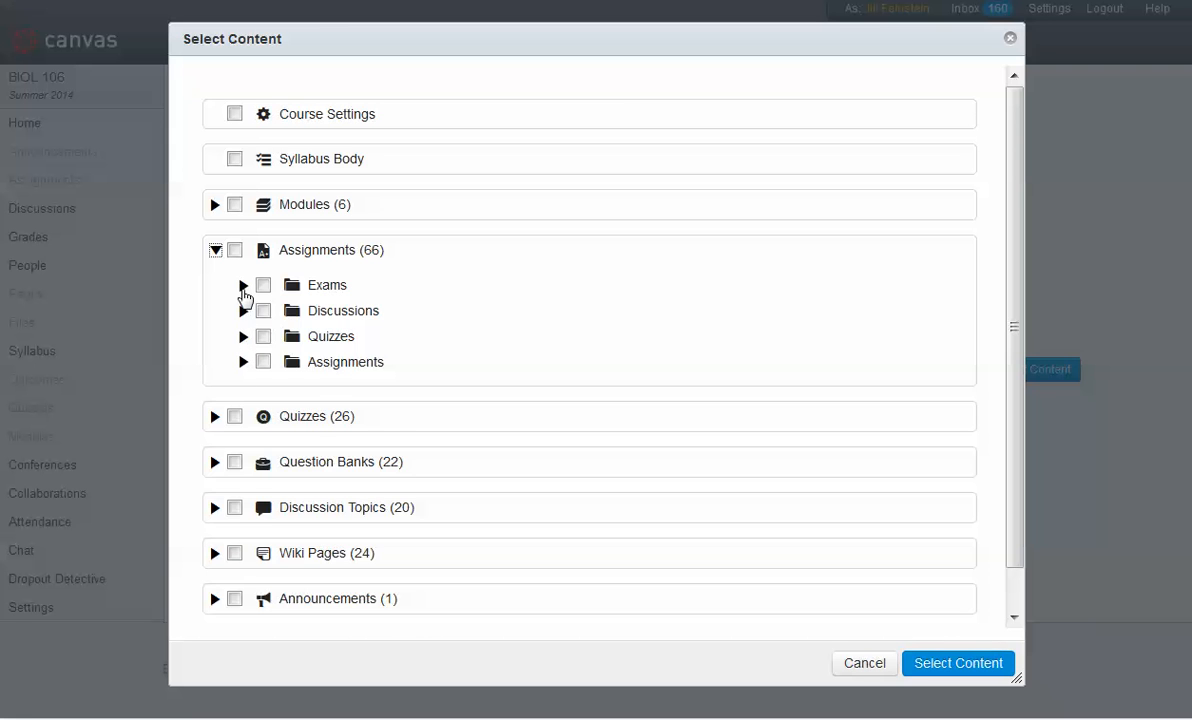
pyautogui.click(243, 288)
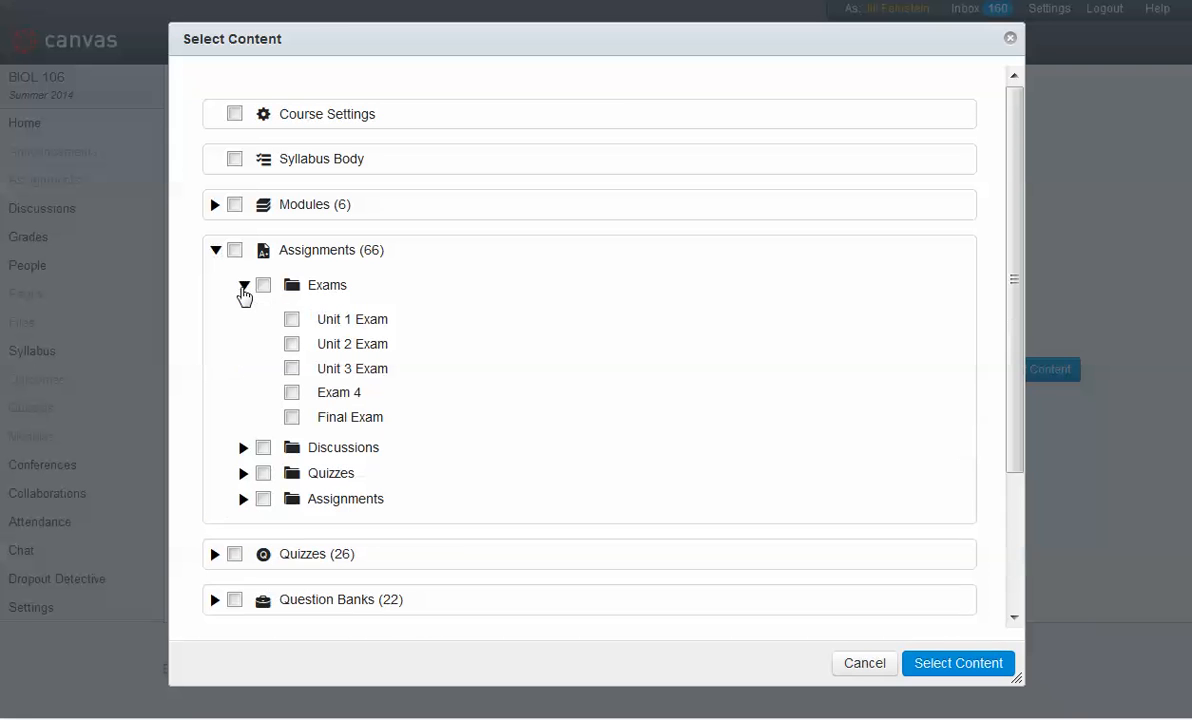
pyautogui.click(291, 319)
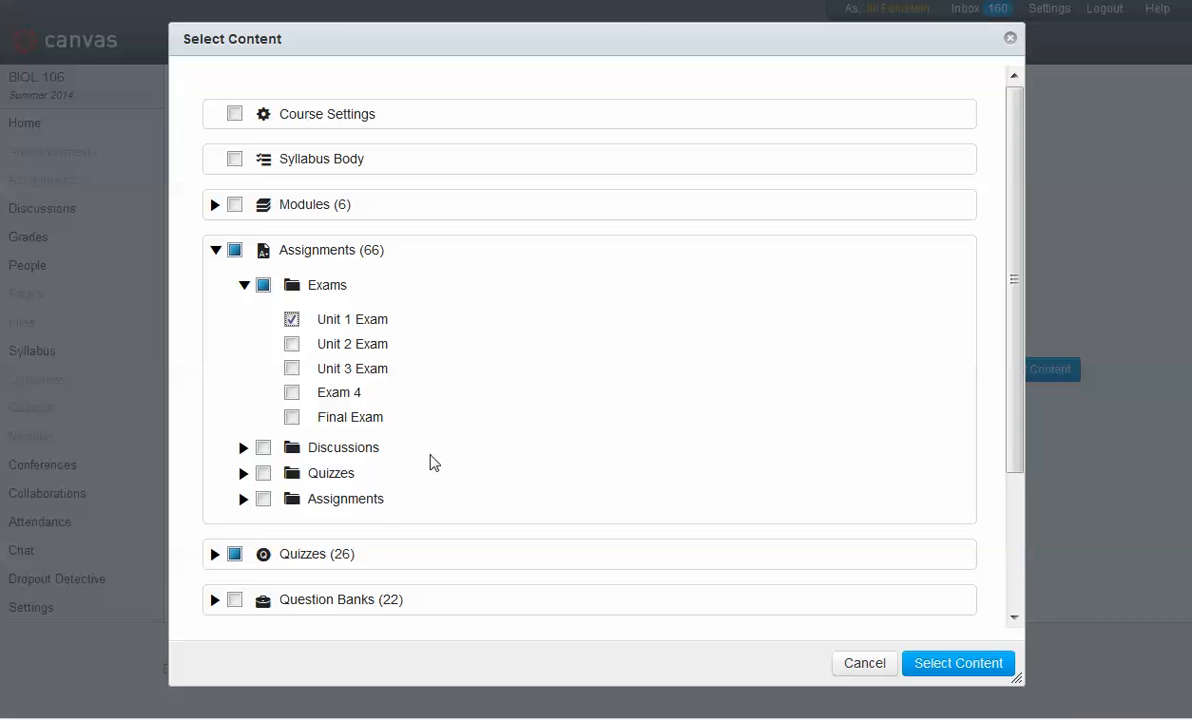
# Step: Expand the Quizzes list and also check Unit 3 Exam under Assignments > Exams
pyautogui.scroll(-1, 430, 462)
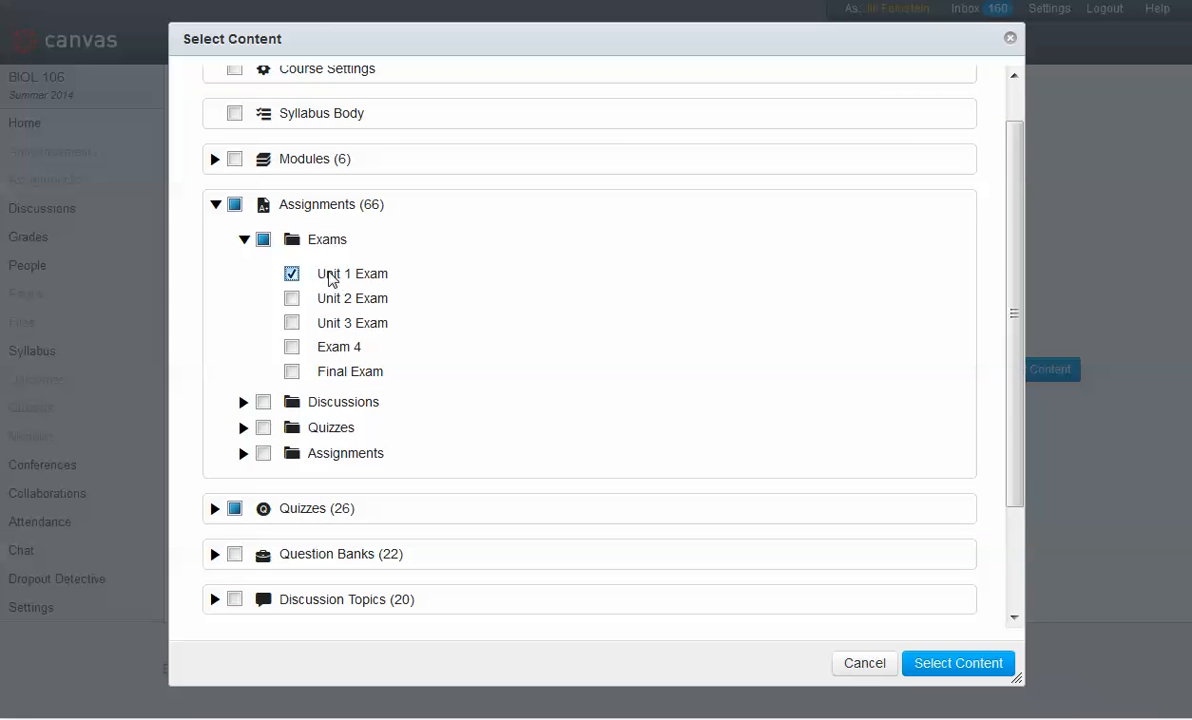
pyautogui.click(214, 509)
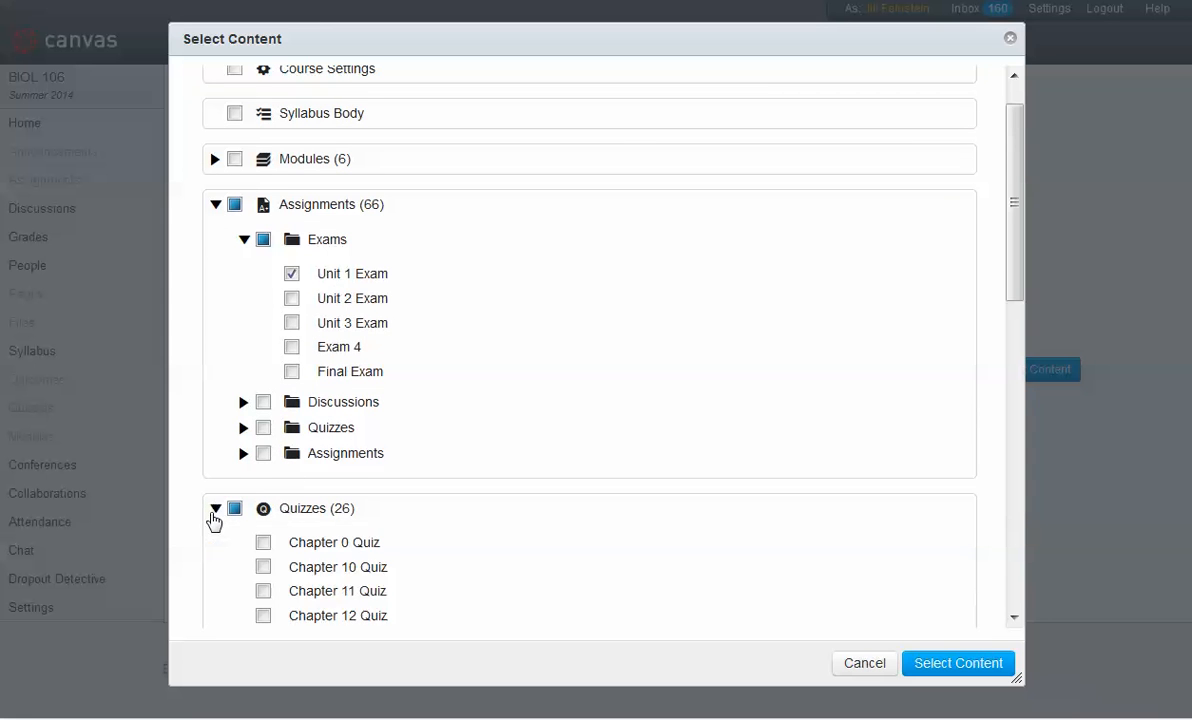
pyautogui.scroll(-5, 213, 525)
pyautogui.scroll(-1, 213, 530)
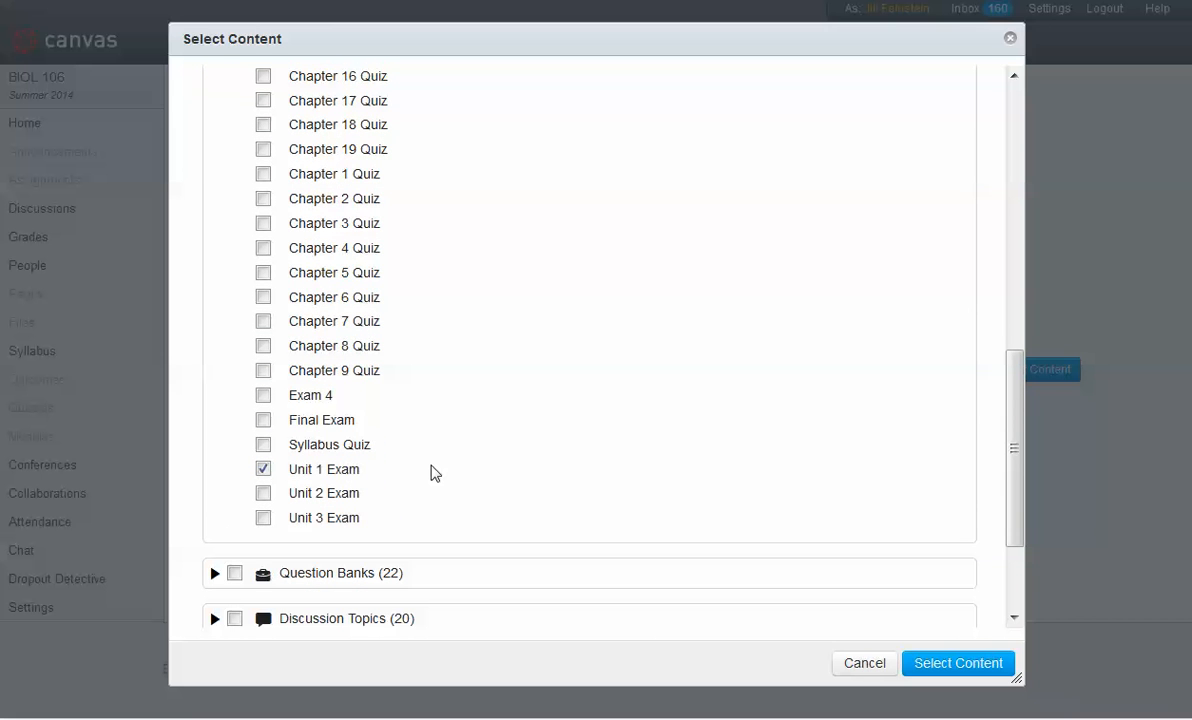
pyautogui.scroll(6, 435, 473)
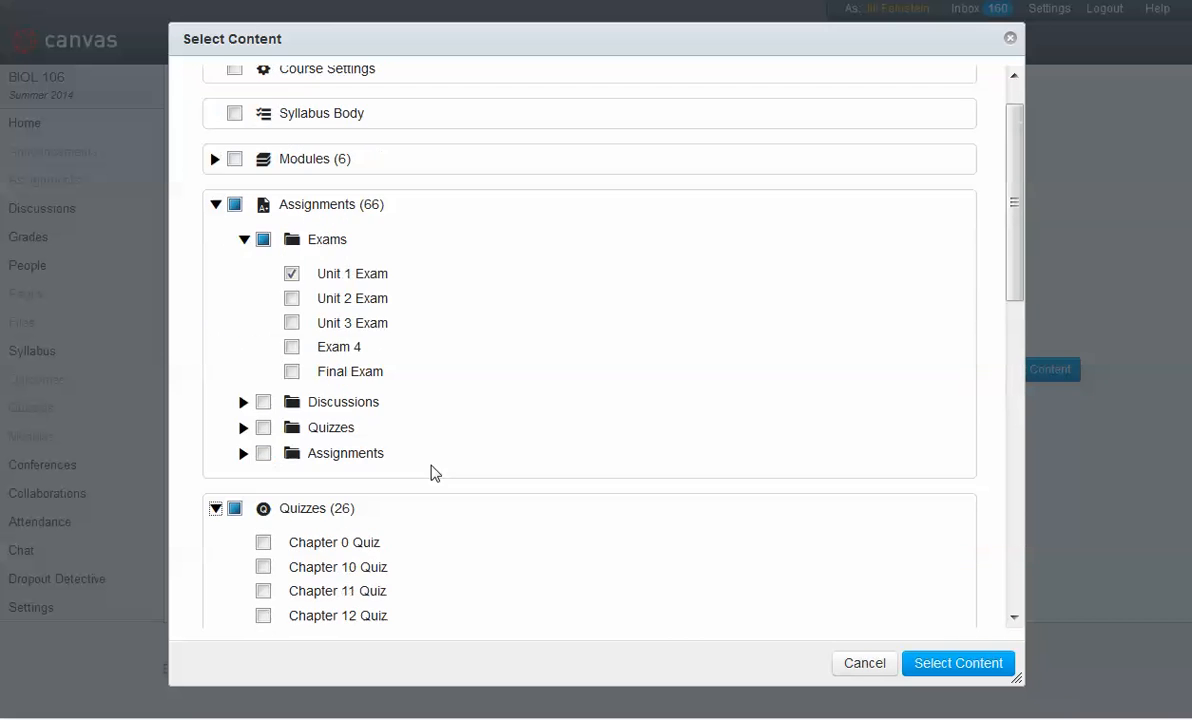
pyautogui.click(292, 322)
# Step: Scroll through the Quizzes list and remaining content categories to review the current selections
pyautogui.scroll(-3, 502, 515)
pyautogui.scroll(-3, 502, 515)
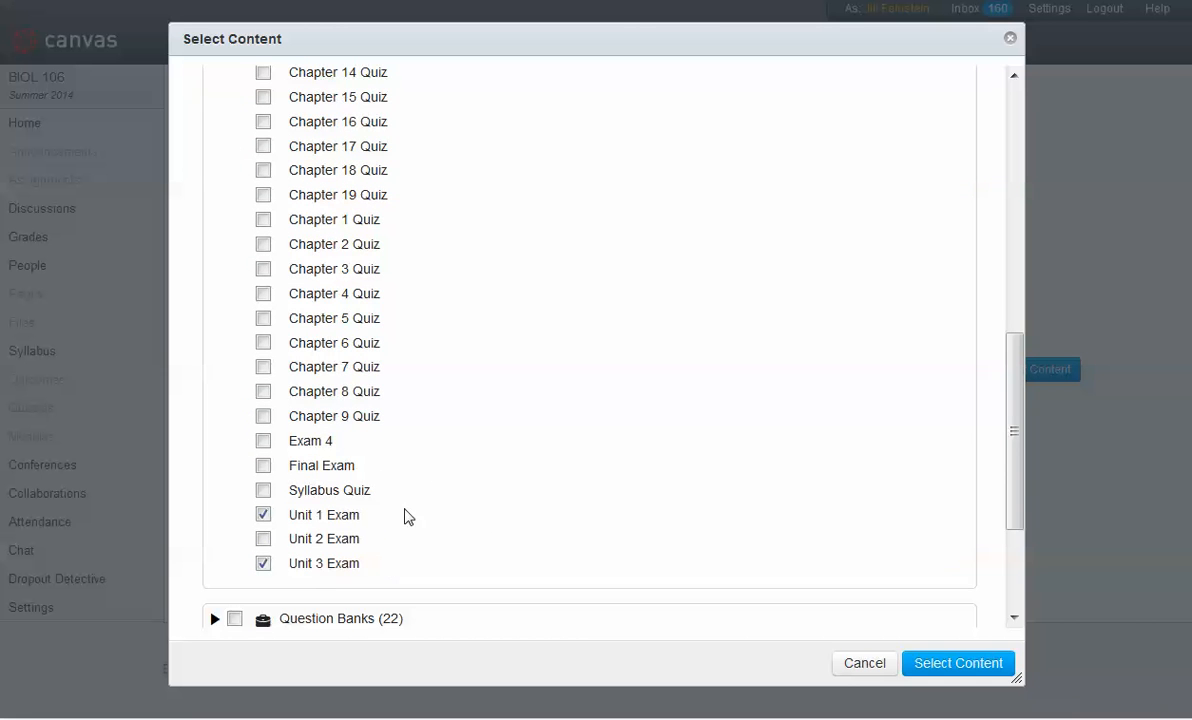
pyautogui.scroll(5, 436, 474)
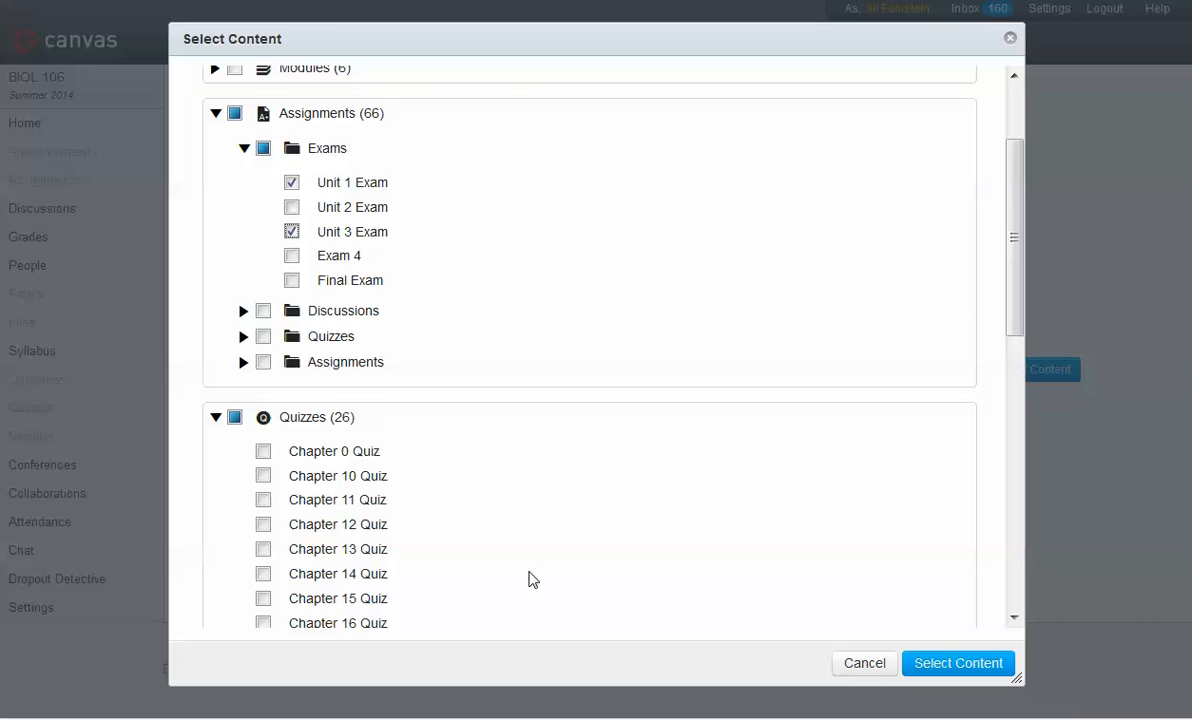
pyautogui.scroll(-3, 524, 567)
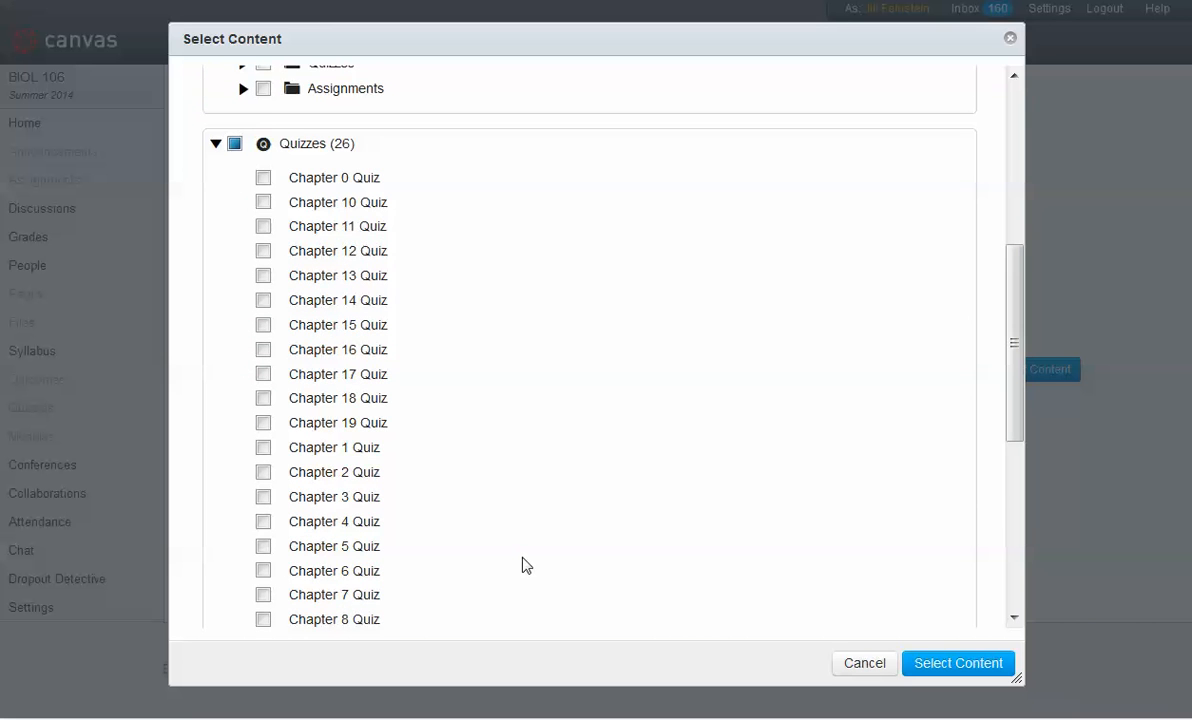
pyautogui.scroll(-3, 524, 565)
pyautogui.scroll(-2, 526, 566)
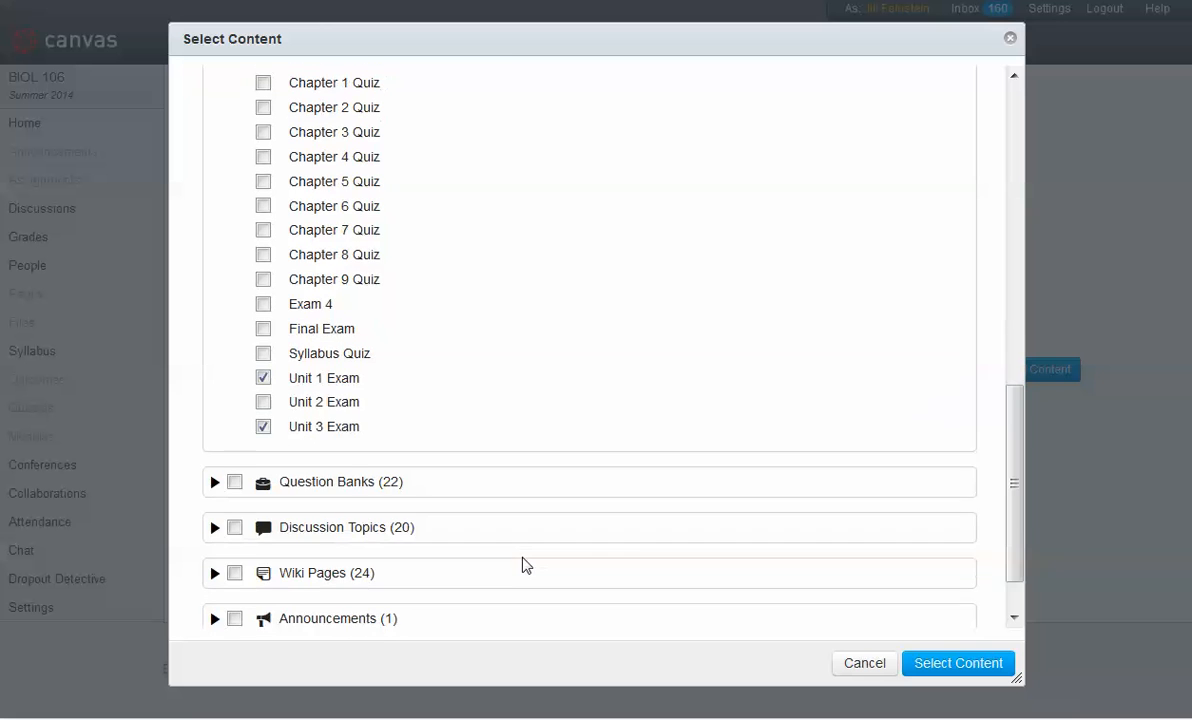
pyautogui.scroll(-2, 514, 503)
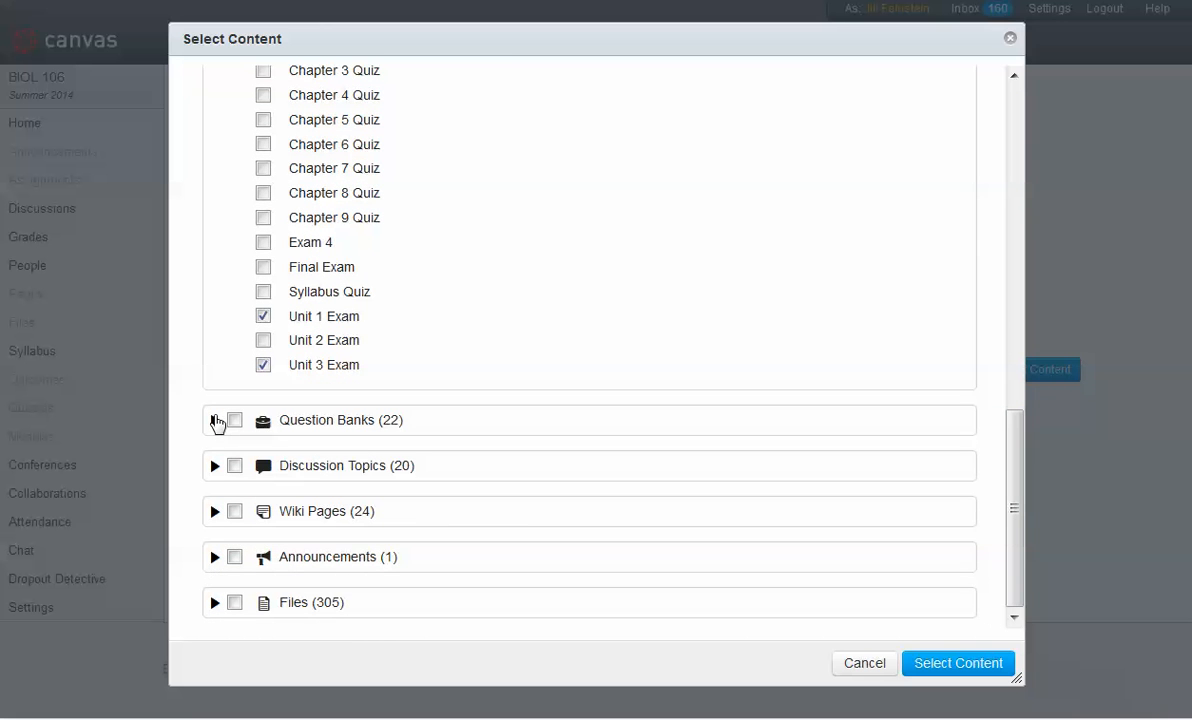
pyautogui.click(215, 466)
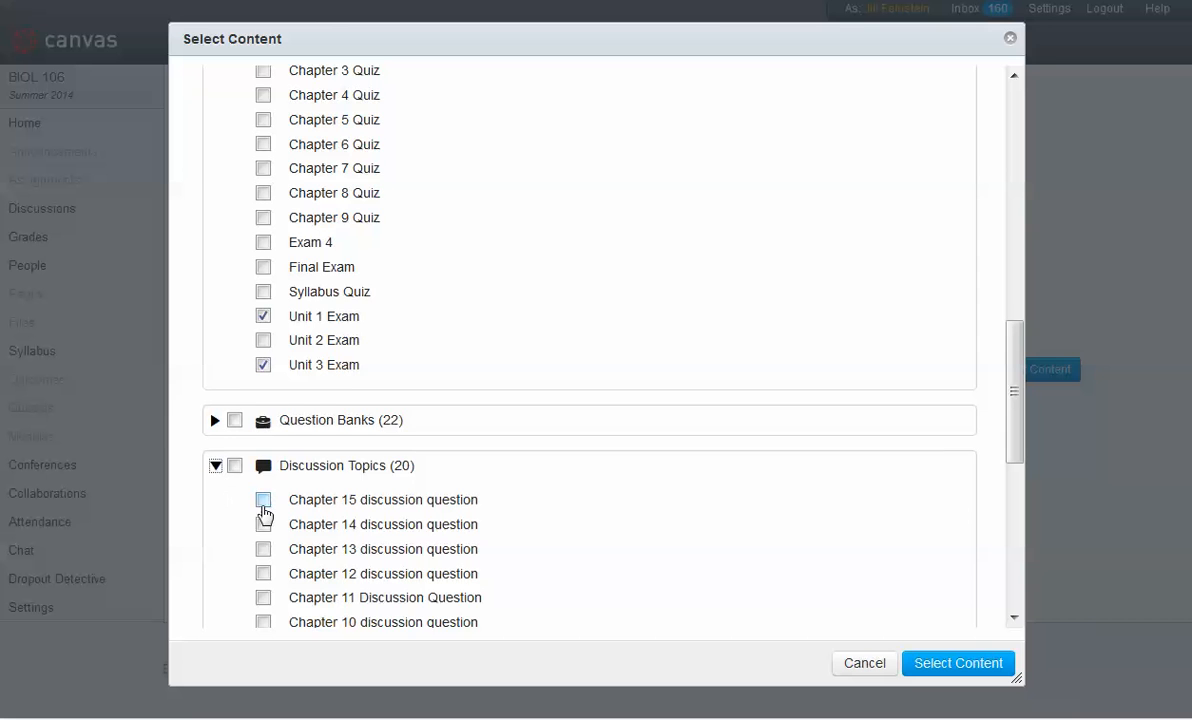
pyautogui.scroll(-1, 263, 515)
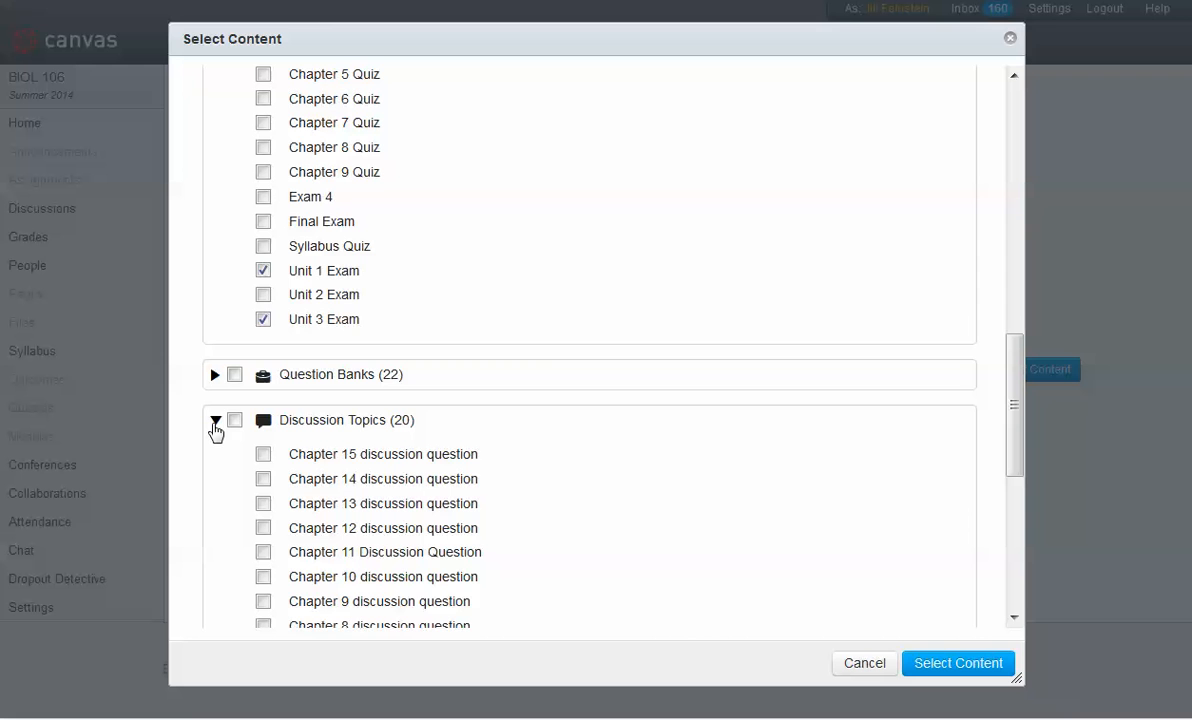
pyautogui.click(234, 421)
pyautogui.scroll(-3, 240, 559)
pyautogui.scroll(2, 240, 555)
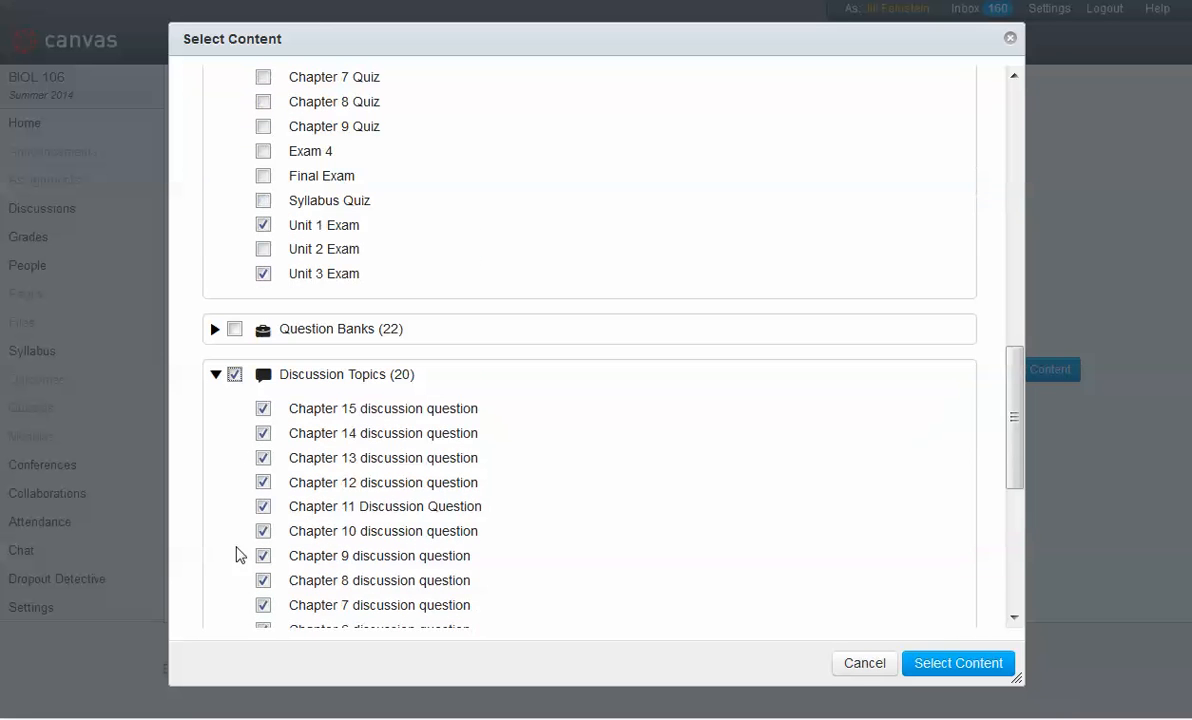
pyautogui.click(234, 375)
pyautogui.click(215, 374)
# Step: Uncheck Unit 3 Exam under Assignments > Exams so only Unit 1 Exam stays selected
pyautogui.scroll(1, 250, 540)
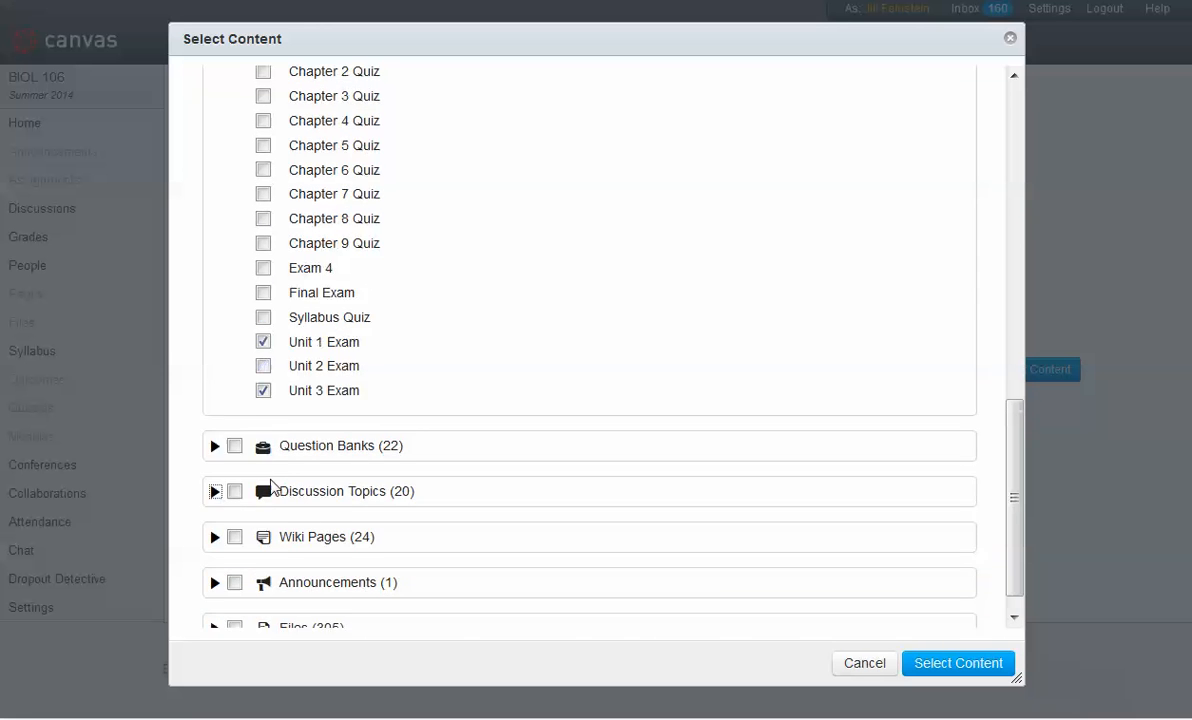
pyautogui.scroll(3, 245, 380)
pyautogui.scroll(3, 247, 434)
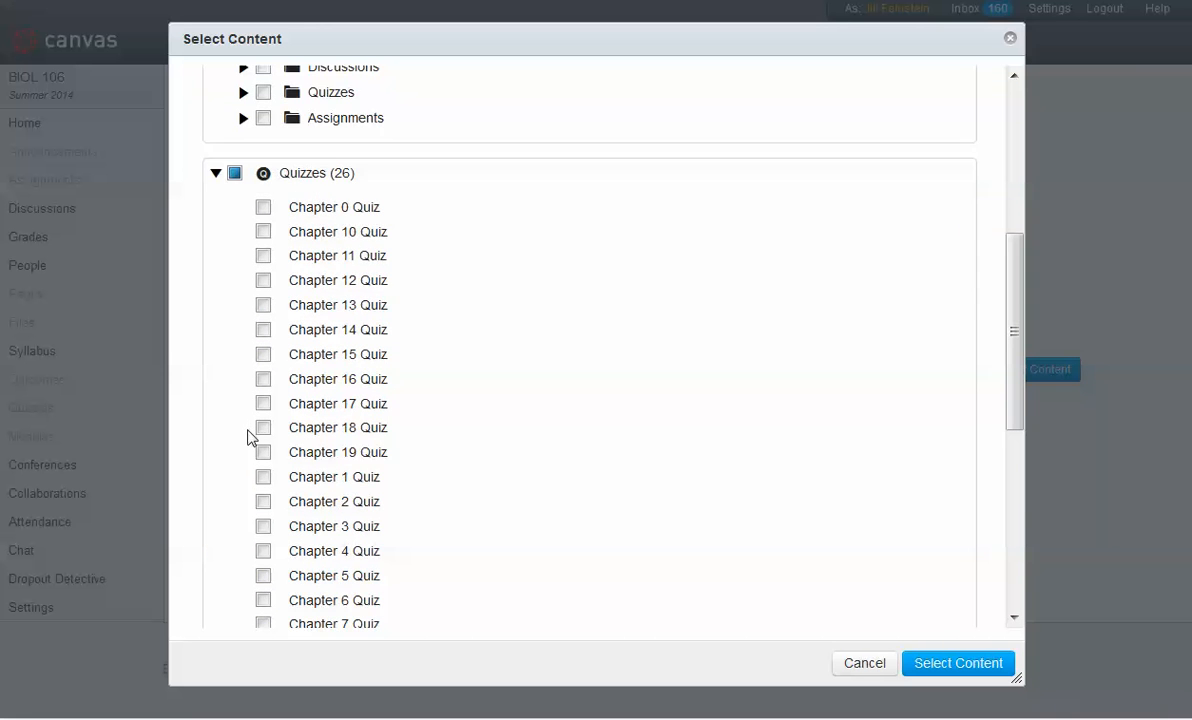
pyautogui.scroll(3, 252, 437)
pyautogui.click(291, 215)
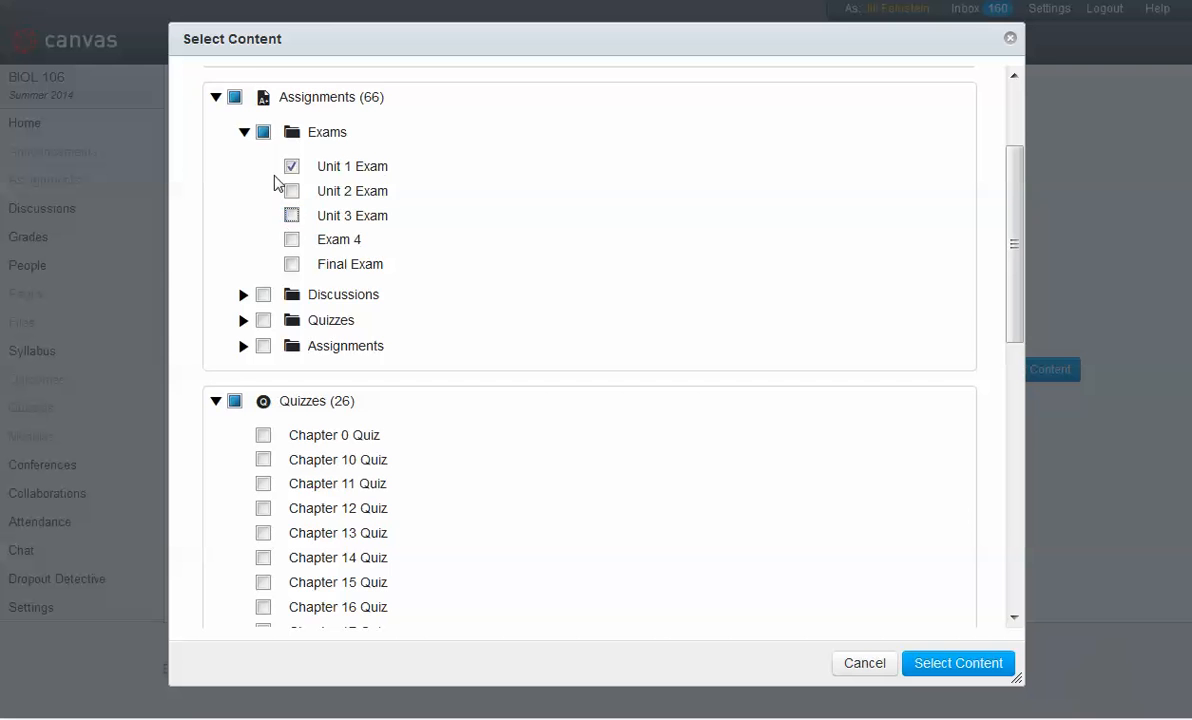
# Step: Confirm the content selection to run the course copy
pyautogui.scroll(3, 601, 352)
pyautogui.scroll(-3, 610, 360)
pyautogui.scroll(3, 564, 514)
pyautogui.scroll(-1, 630, 404)
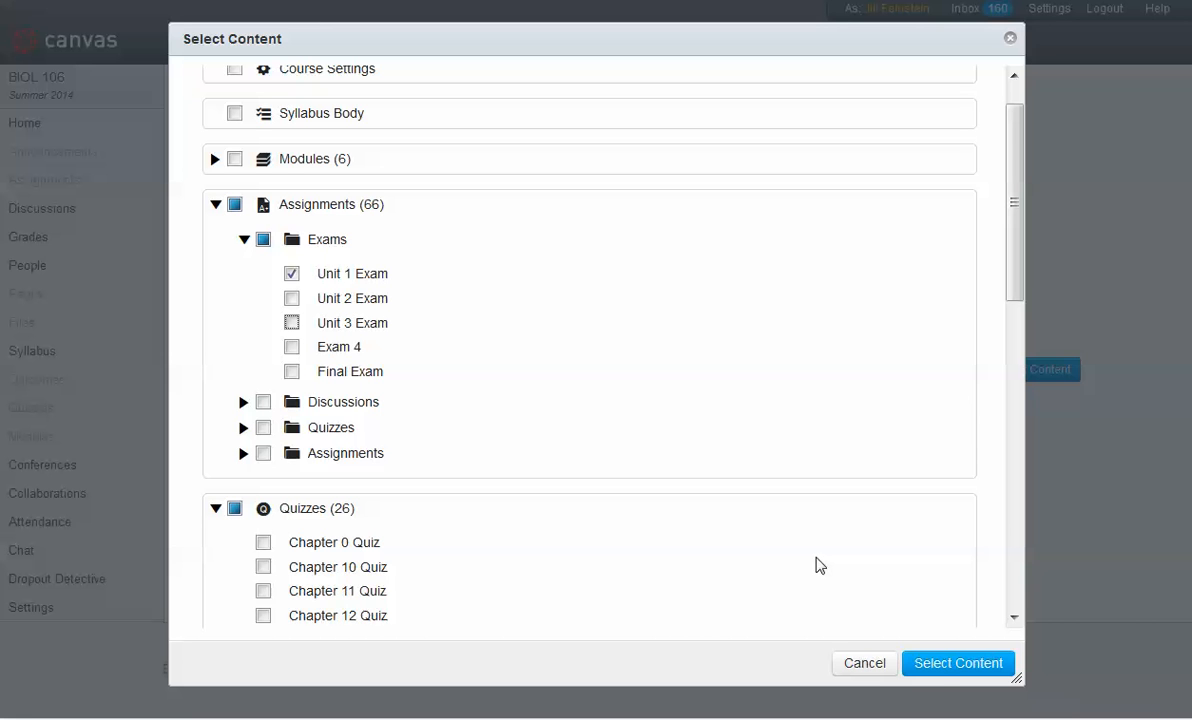
pyautogui.click(937, 667)
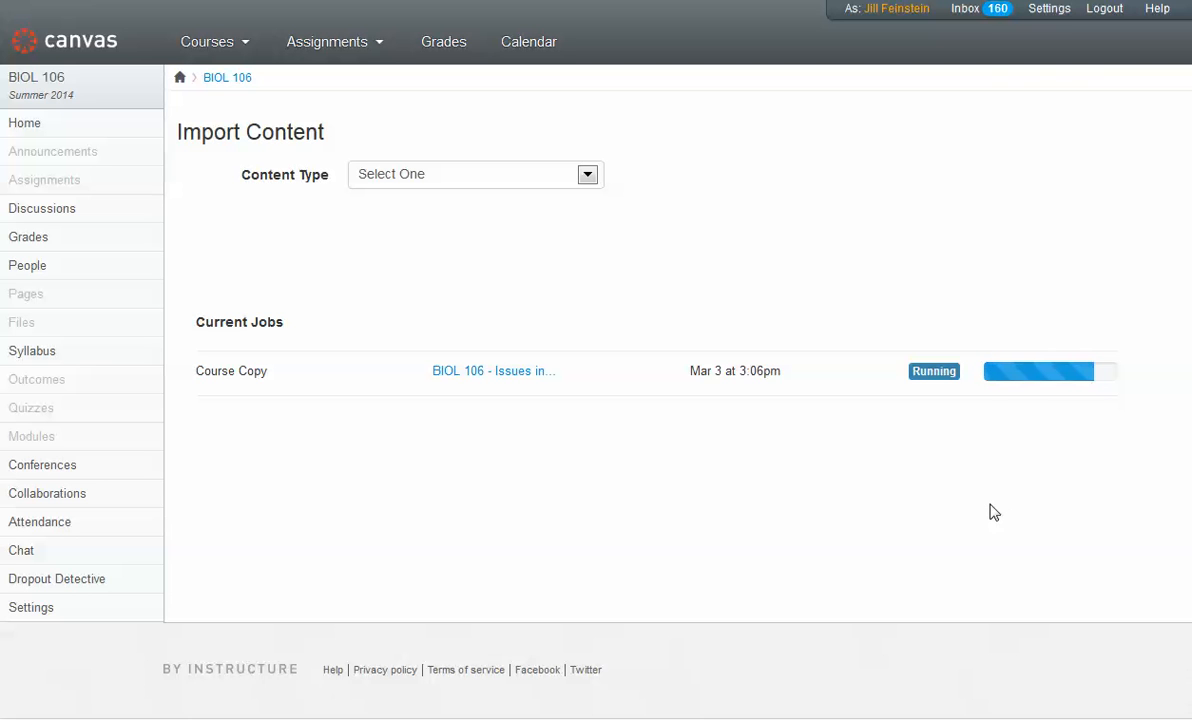
# Step: Check the course copy job status on the Import Content page, then review the course's Assignments and Quizzes
pyautogui.click(24, 123)
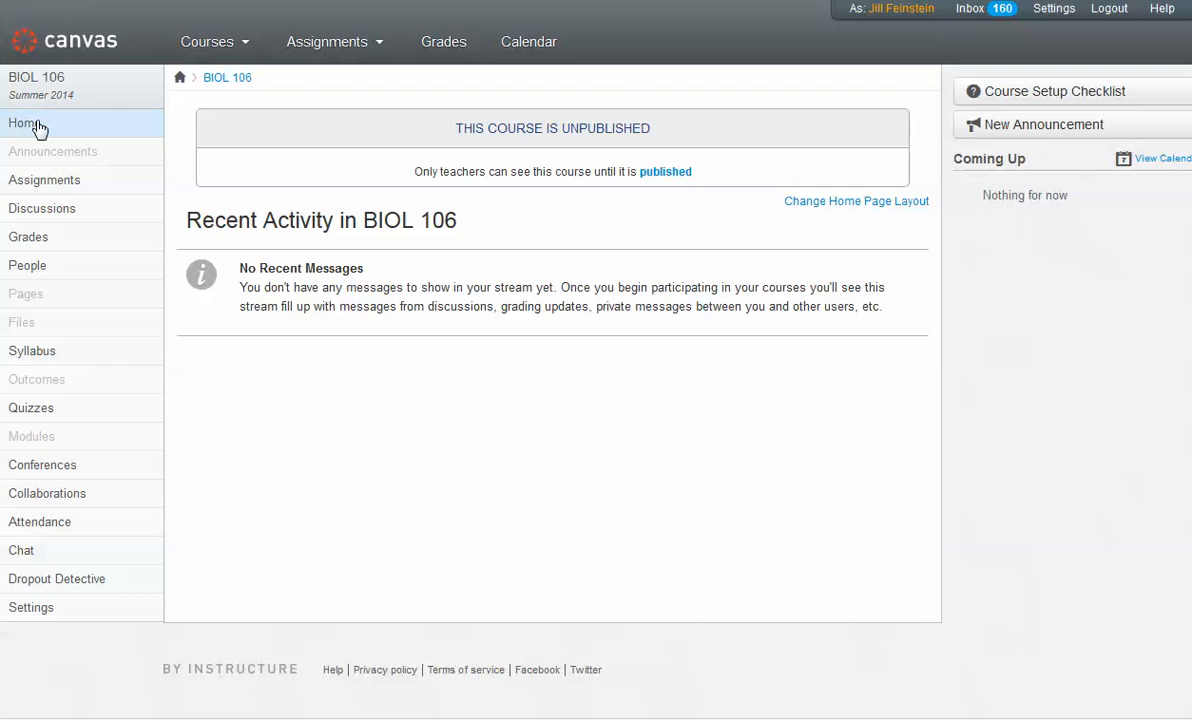
pyautogui.click(70, 611)
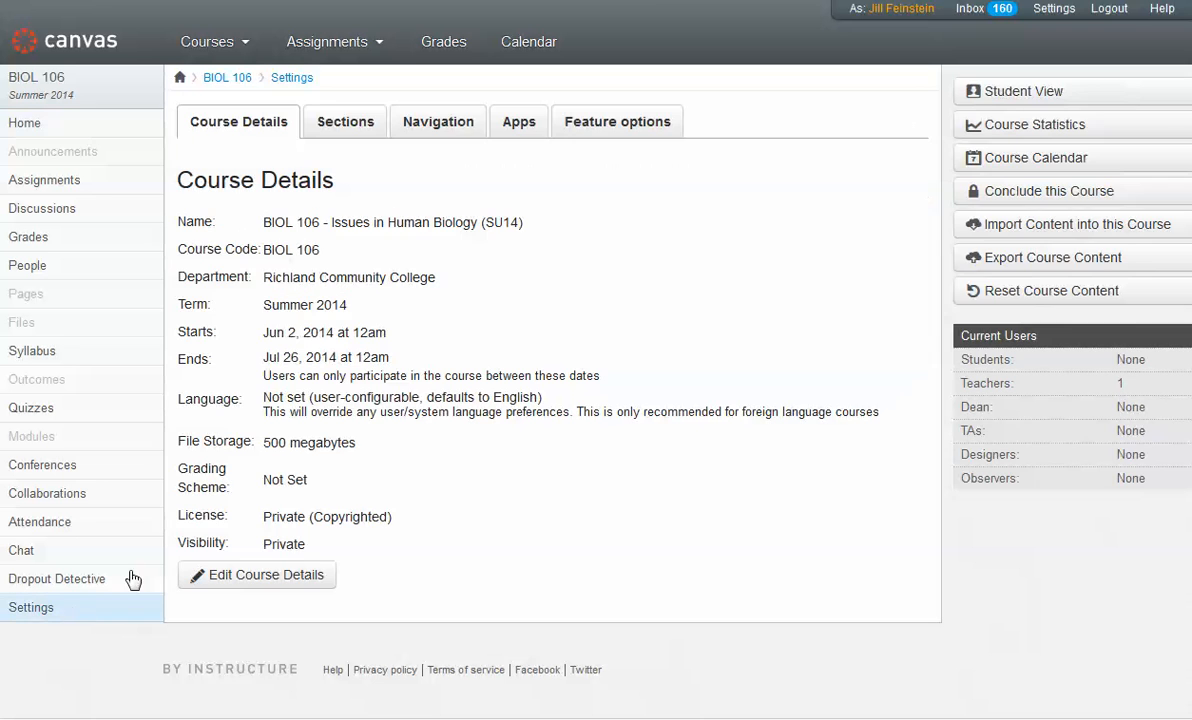
pyautogui.click(1052, 226)
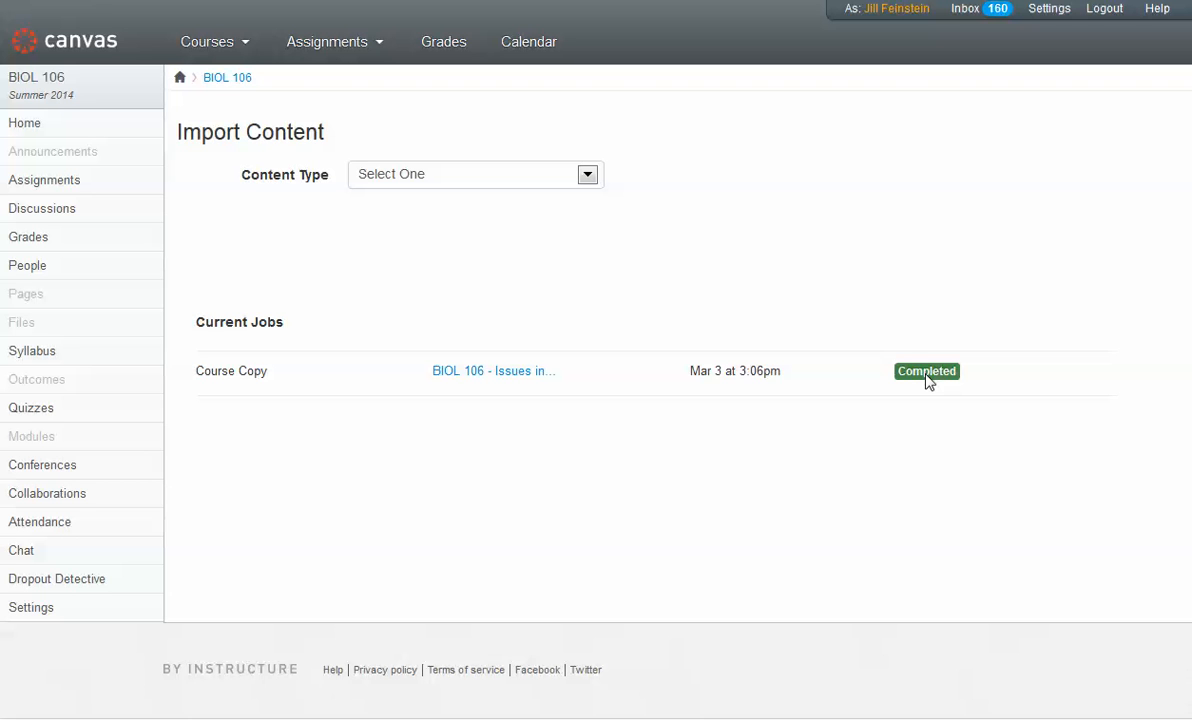
pyautogui.click(86, 185)
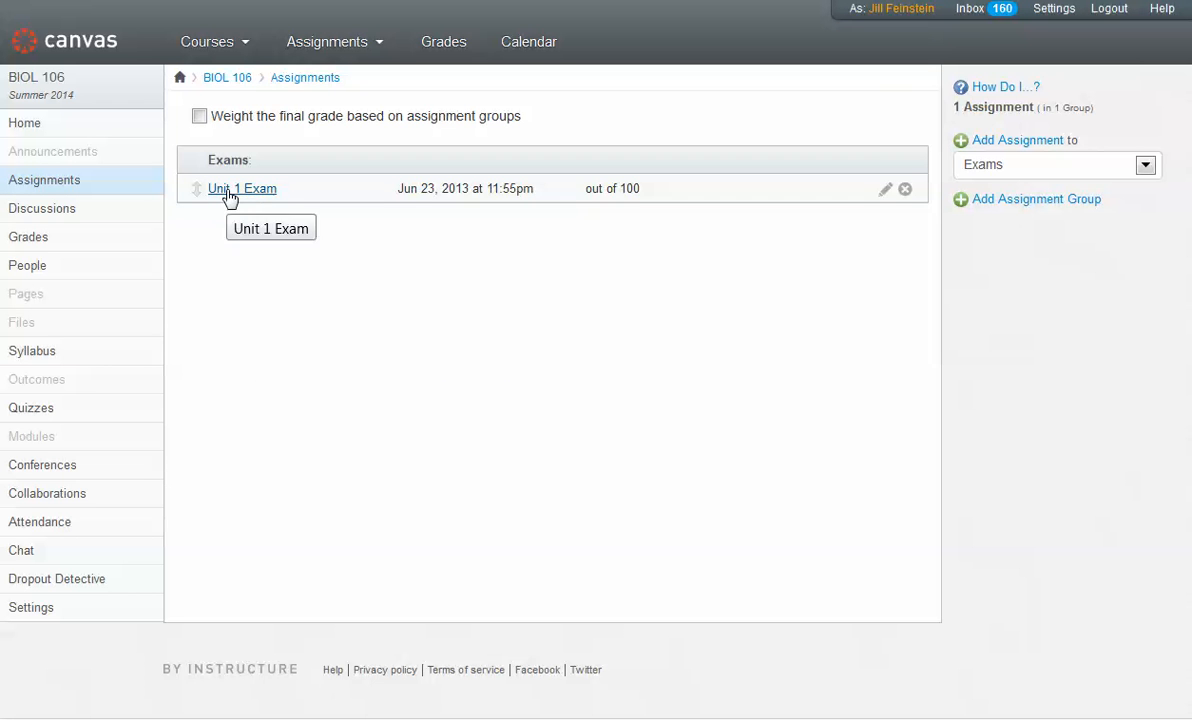
pyautogui.click(48, 409)
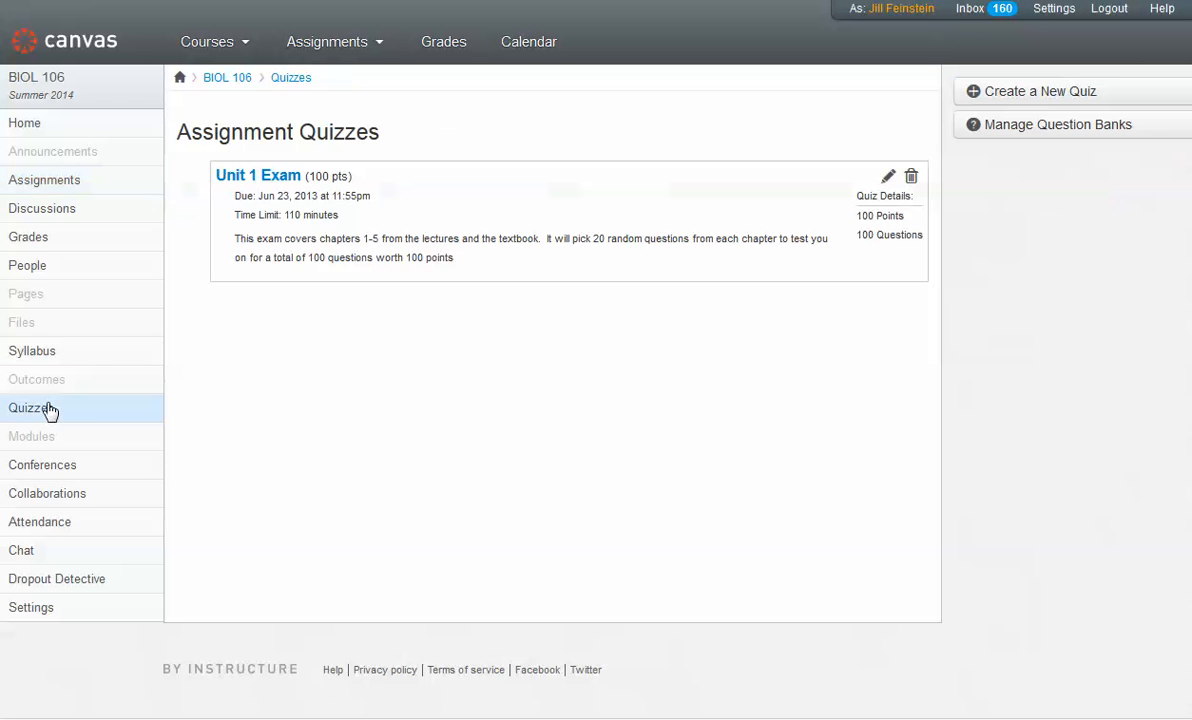